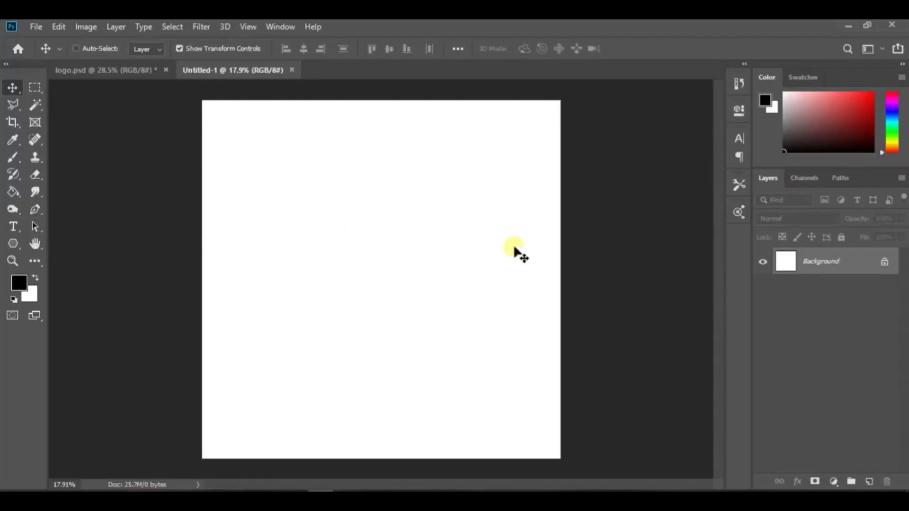
# Add a black letter H near the upper left, scaled up about eight times.
pyautogui.click(313, 221)
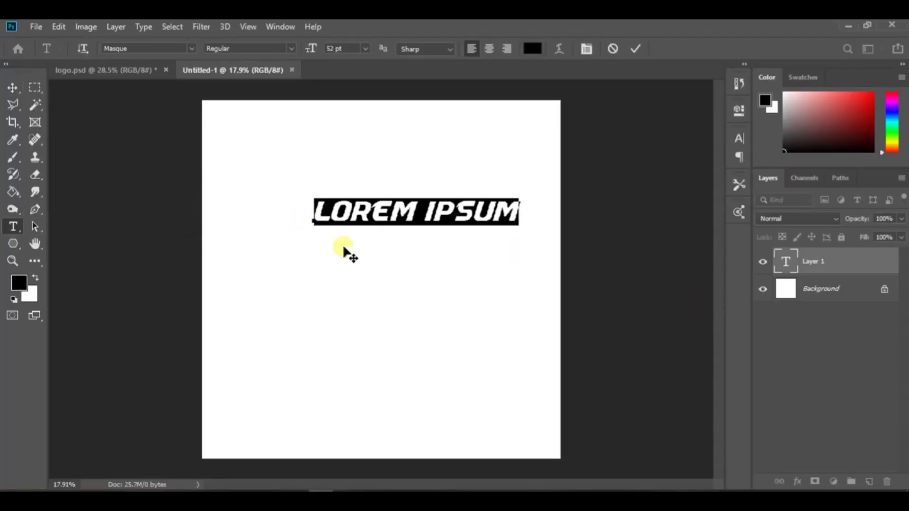
pyautogui.press('BackSpace')
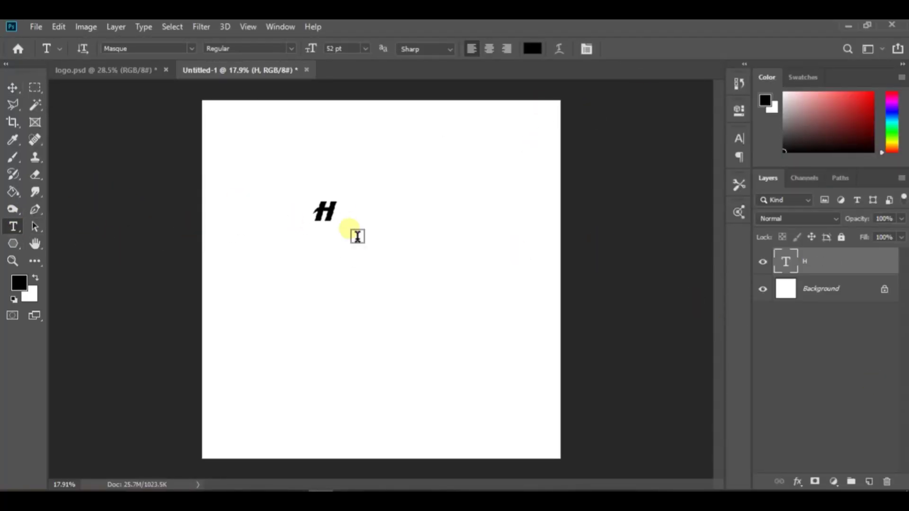
pyautogui.hotkey('ctrl', 't')
pyautogui.moveTo(339, 223); pyautogui.dragTo(424, 326)
pyautogui.doubleClick(360, 222)
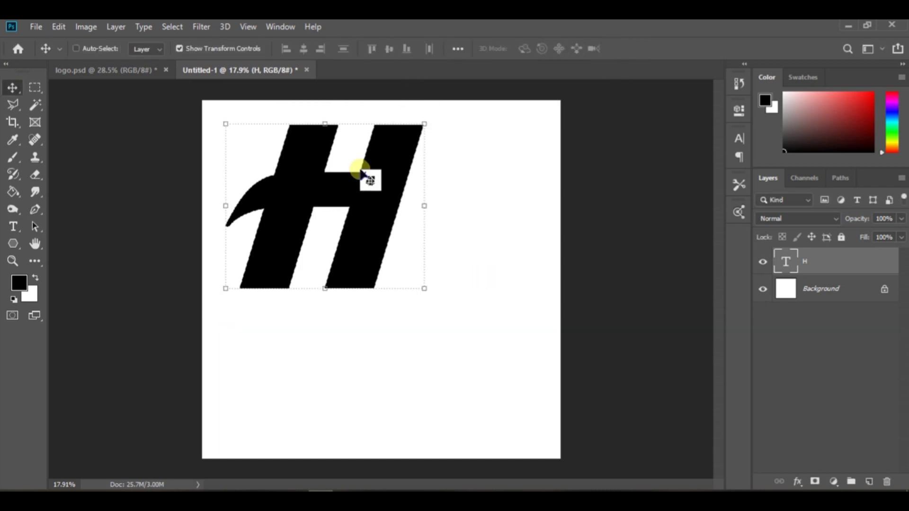
pyautogui.moveTo(295, 186); pyautogui.dragTo(313, 197)
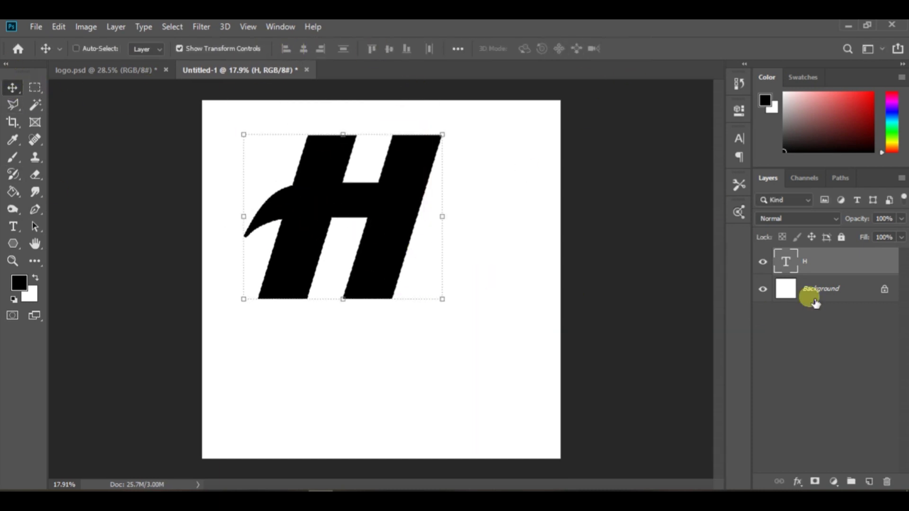
# Apply a larger font size to the H in the character settings.
pyautogui.click(734, 150)
pyautogui.write('500')
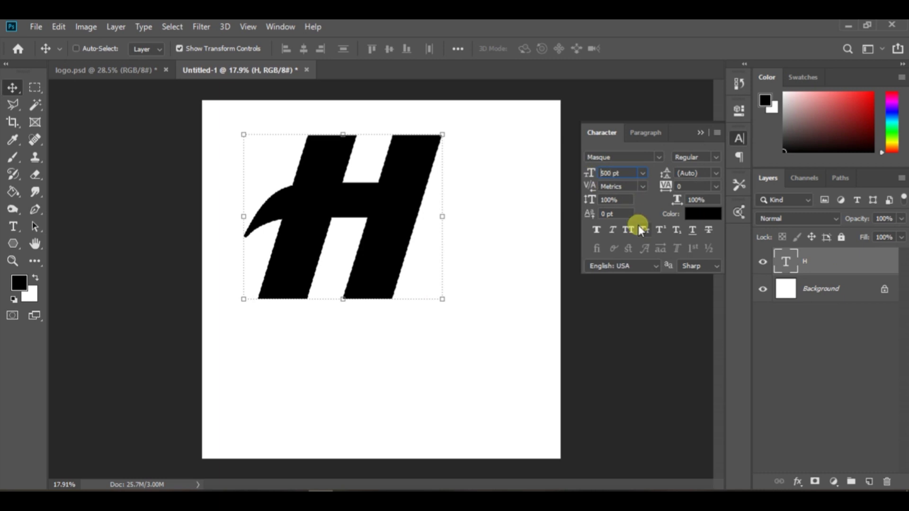
pyautogui.press('Return')
pyautogui.click(700, 132)
pyautogui.rightClick(847, 261)
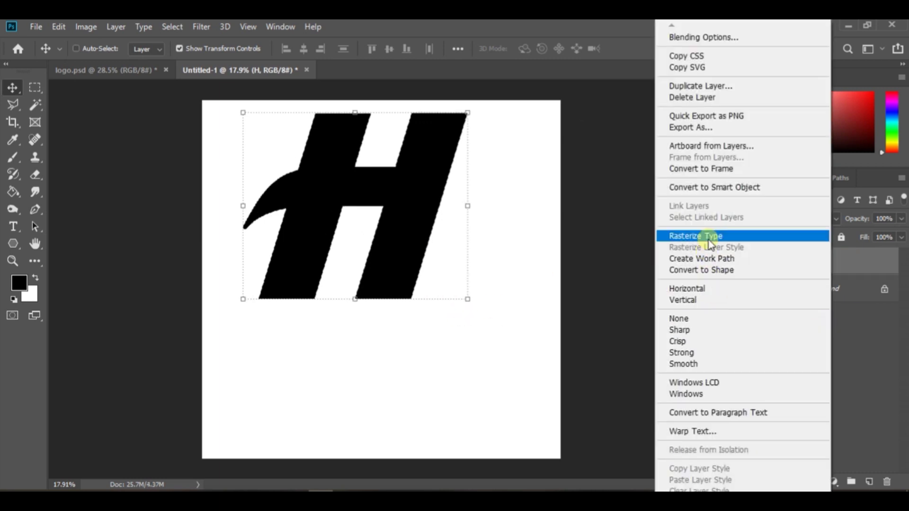
# Rasterize the H and move it toward the canvas centre.
pyautogui.click(710, 235)
pyautogui.moveTo(348, 168); pyautogui.dragTo(365, 242)
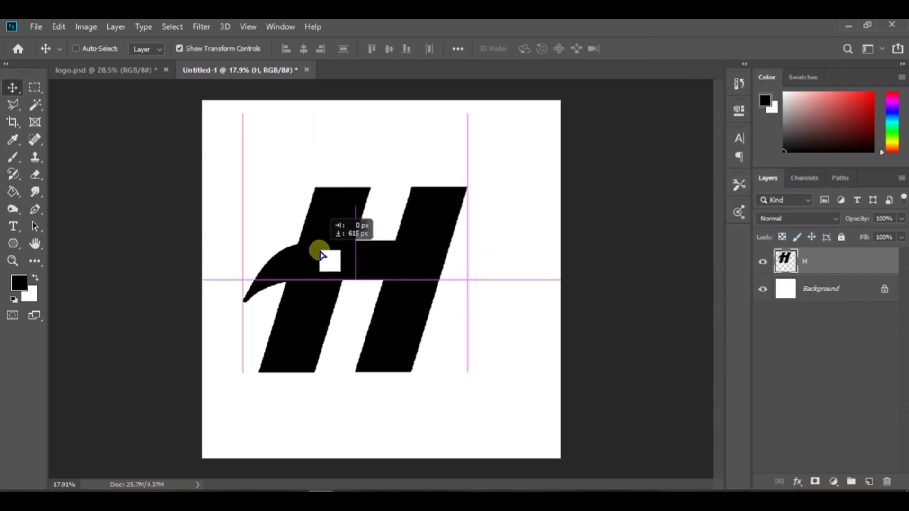
pyautogui.click(809, 364)
pyautogui.scroll(1, 399, 351)
pyautogui.click(869, 265)
# Copy a leg section to its own layer and move it up onto the right stem.
pyautogui.press('m')
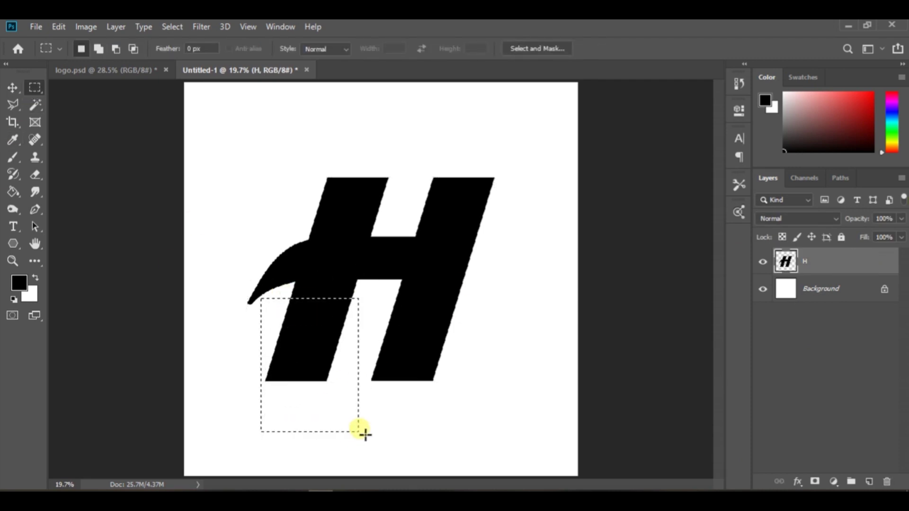
pyautogui.press('v')
pyautogui.moveTo(302, 353); pyautogui.dragTo(463, 148)
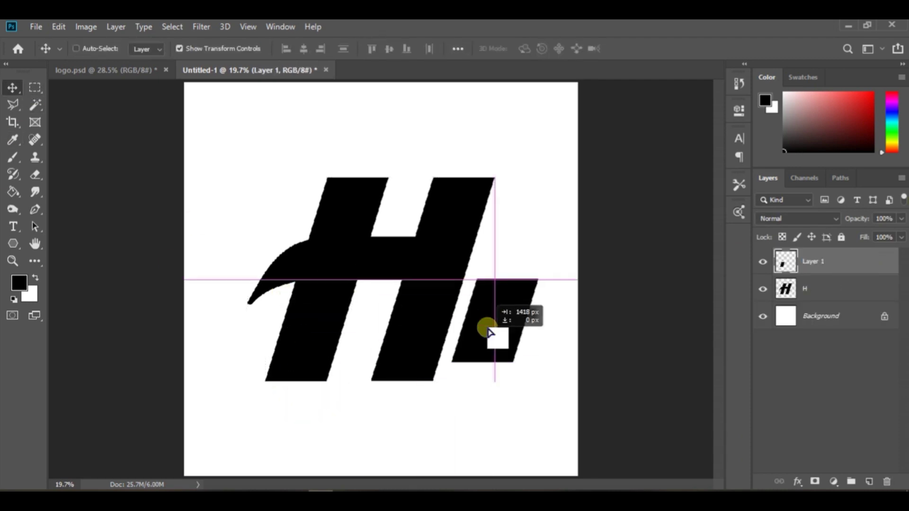
pyautogui.scroll(5, 463, 167)
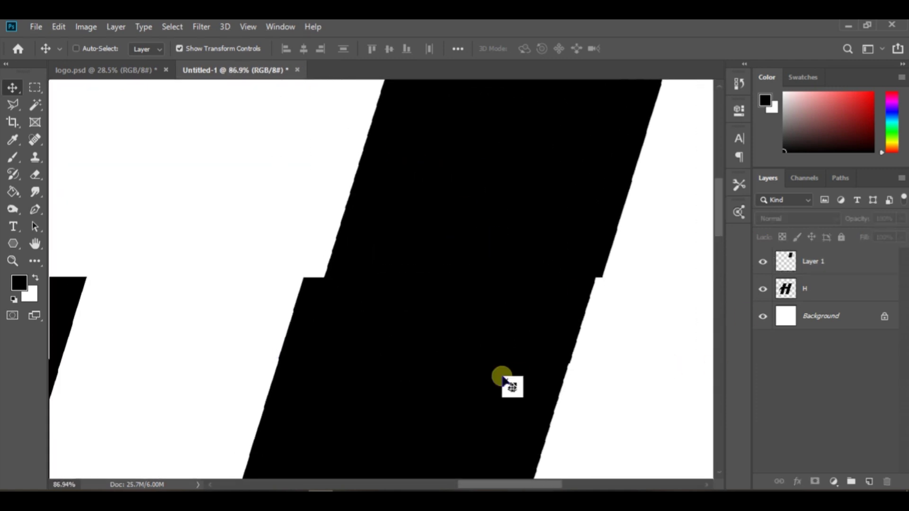
pyautogui.scroll(-5, 502, 378)
pyautogui.scroll(1, 296, 336)
pyautogui.scroll(-1, 297, 337)
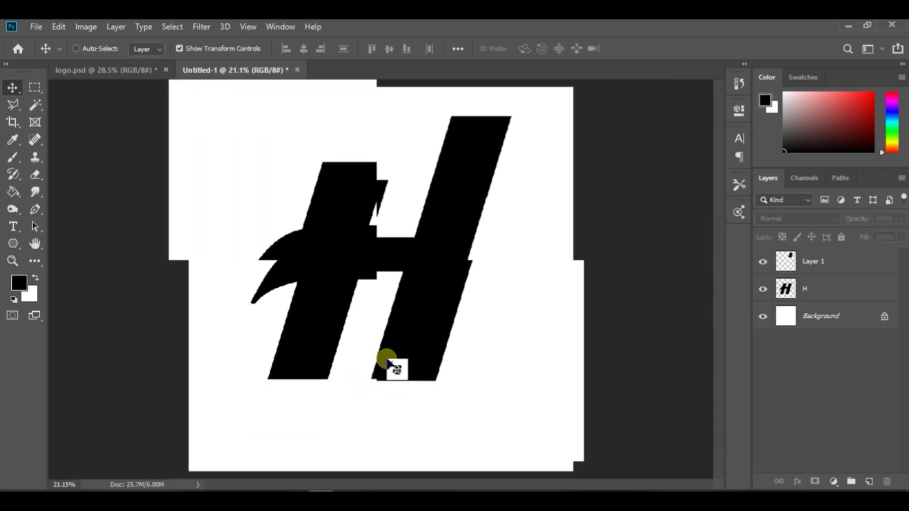
# Add a white block on a new layer over the H's lower right leg.
pyautogui.click(35, 88)
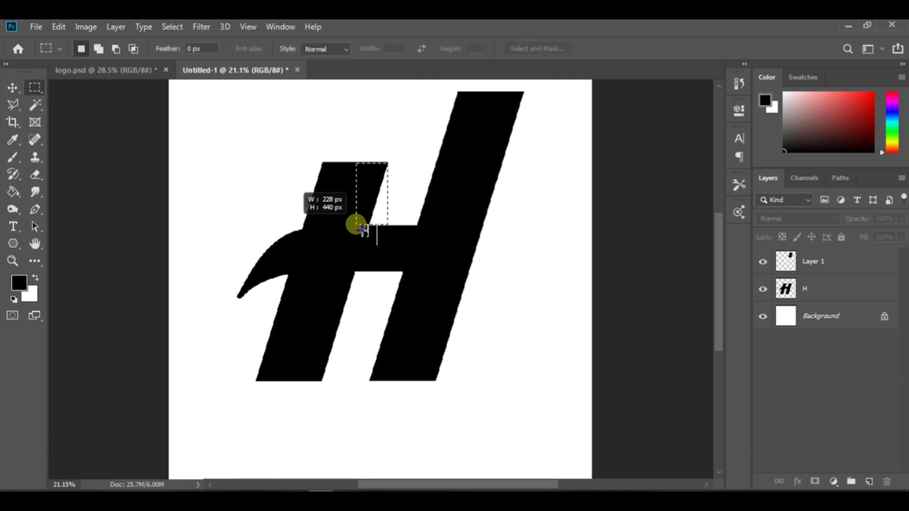
pyautogui.click(869, 481)
pyautogui.press('v')
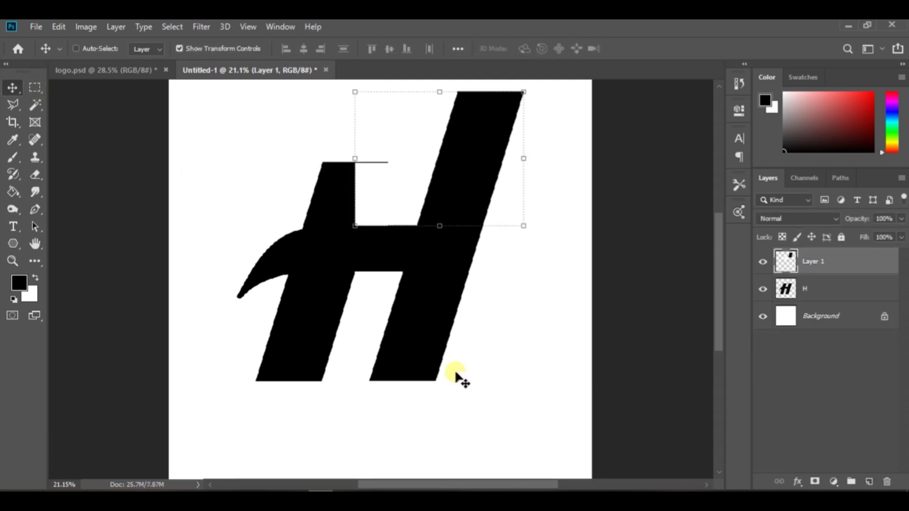
pyautogui.moveTo(375, 219)
pyautogui.mouseDown()
pyautogui.moveTo(417, 325)
pyautogui.moveTo(407, 308)
pyautogui.mouseUp()
# Delete the white block layer.
pyautogui.scroll(-1, 372, 359)
pyautogui.scroll(-2, 372, 360)
pyautogui.press('m')
pyautogui.click(842, 315)
pyautogui.moveTo(364, 267); pyautogui.dragTo(480, 348)
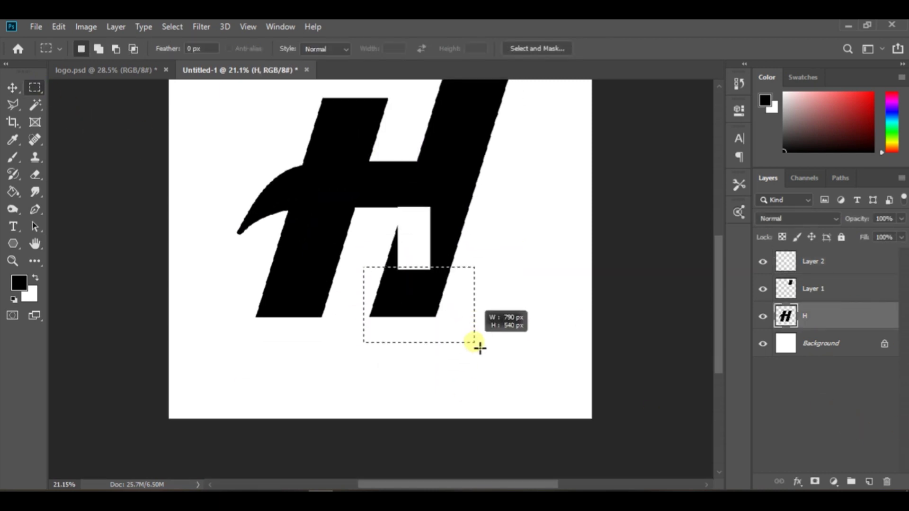
pyautogui.click(779, 259)
pyautogui.press('Delete')
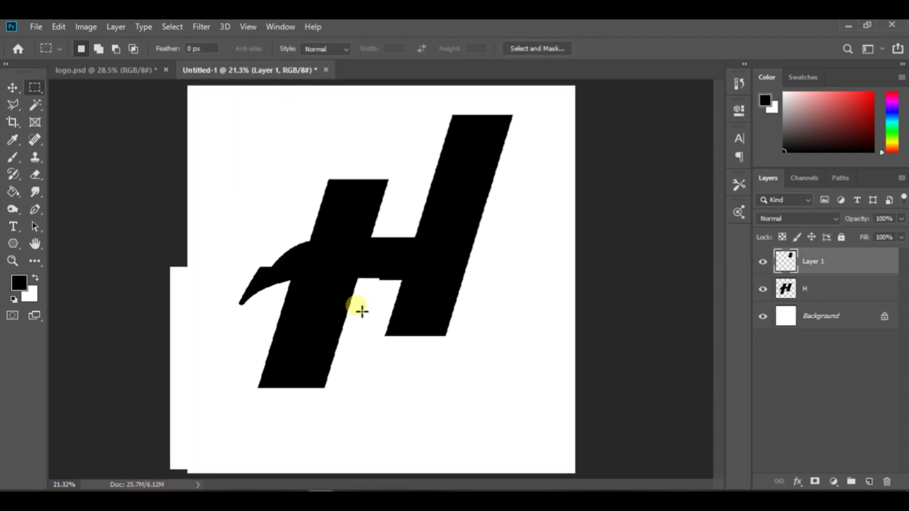
# Duplicate the stem piece and move it down, aligned with the left leg's slanted edge.
pyautogui.scroll(2, 361, 308)
pyautogui.press('v')
pyautogui.hotkey('ctrl', 'j')
pyautogui.moveTo(538, 118); pyautogui.dragTo(311, 427)
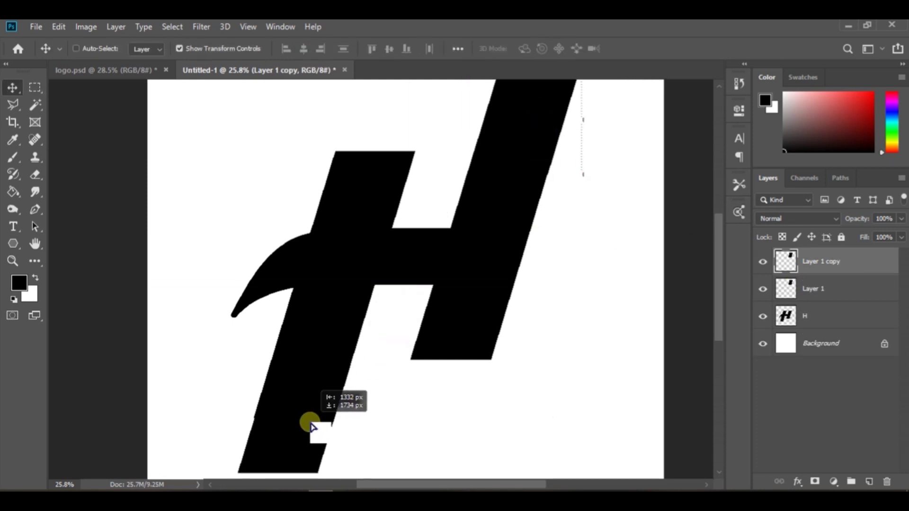
pyautogui.scroll(-2, 374, 389)
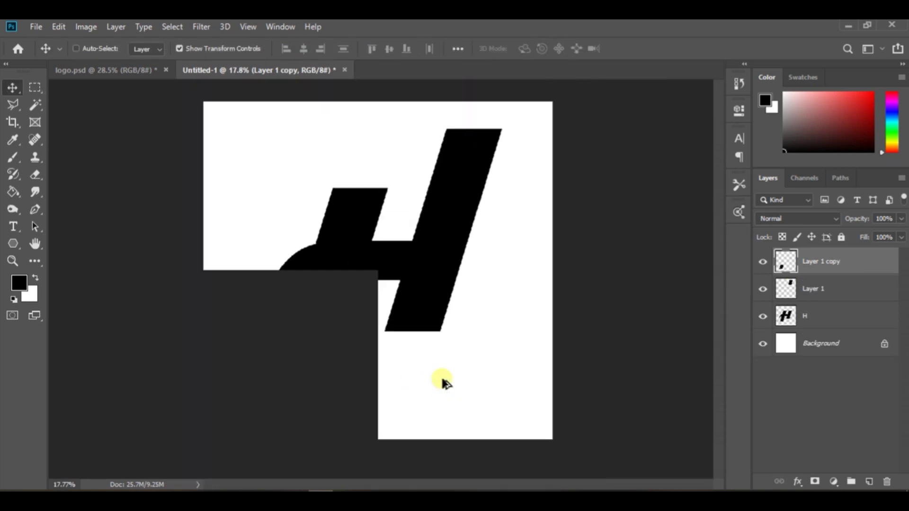
pyautogui.scroll(-1, 442, 379)
pyautogui.scroll(10, 381, 377)
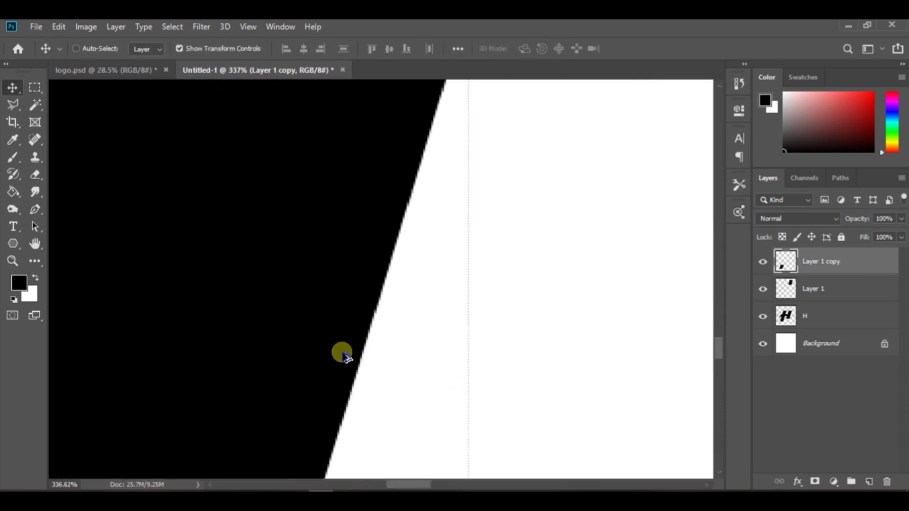
pyautogui.moveTo(344, 359); pyautogui.dragTo(353, 342)
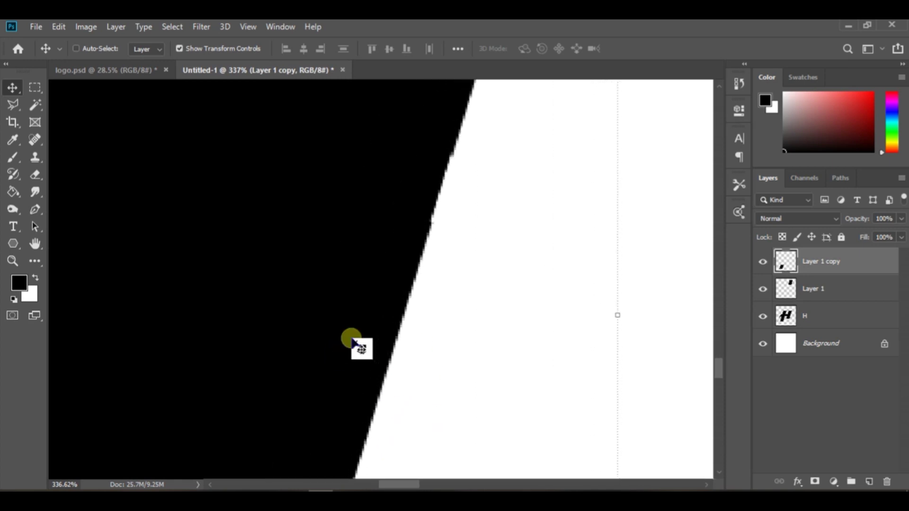
pyautogui.hotkey('ctrl', '0')
# Merge Layer 1 copy, Layer 1 and H into one layer.
pyautogui.keyDown('shift'); pyautogui.click(828, 316); pyautogui.keyUp('shift')
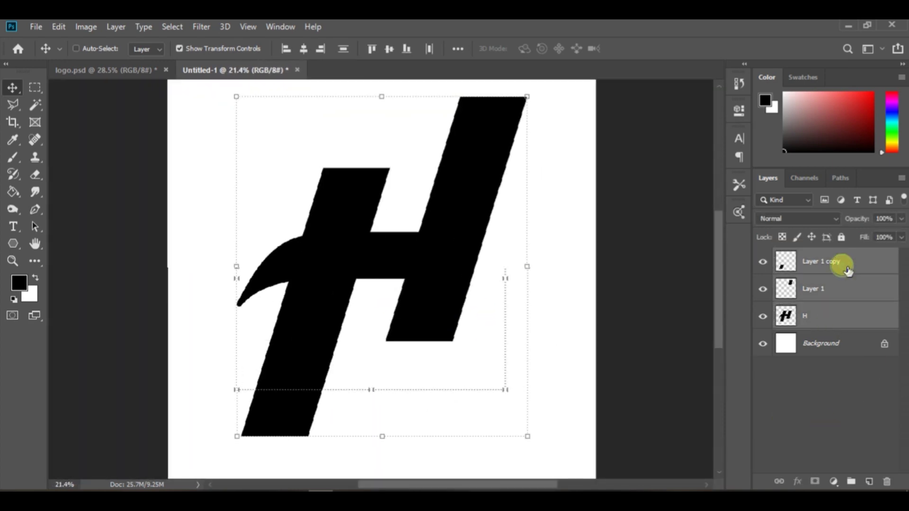
pyautogui.rightClick(836, 262)
pyautogui.click(762, 337)
pyautogui.click(820, 261)
# Use a helper layer and rectangular selections to tidy the bottom of the left leg.
pyautogui.click(870, 481)
pyautogui.press('m')
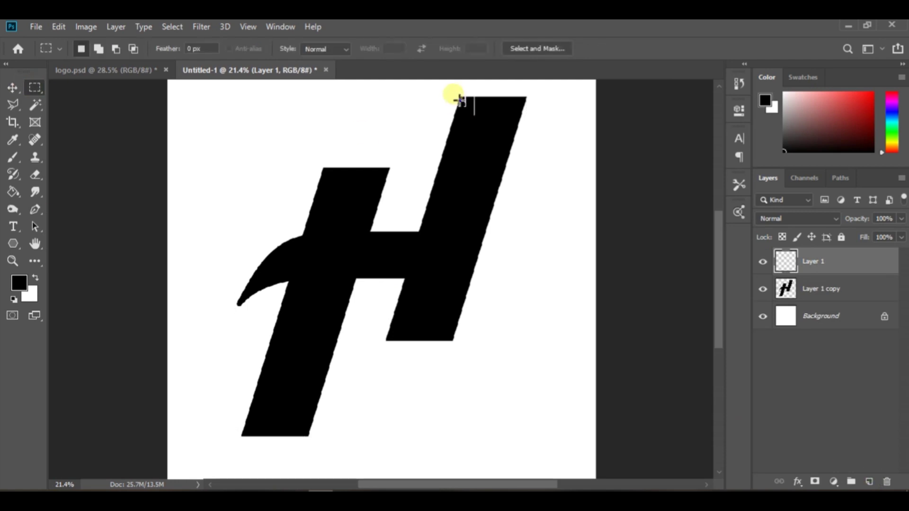
pyautogui.moveTo(460, 97); pyautogui.dragTo(380, 232)
pyautogui.press('v')
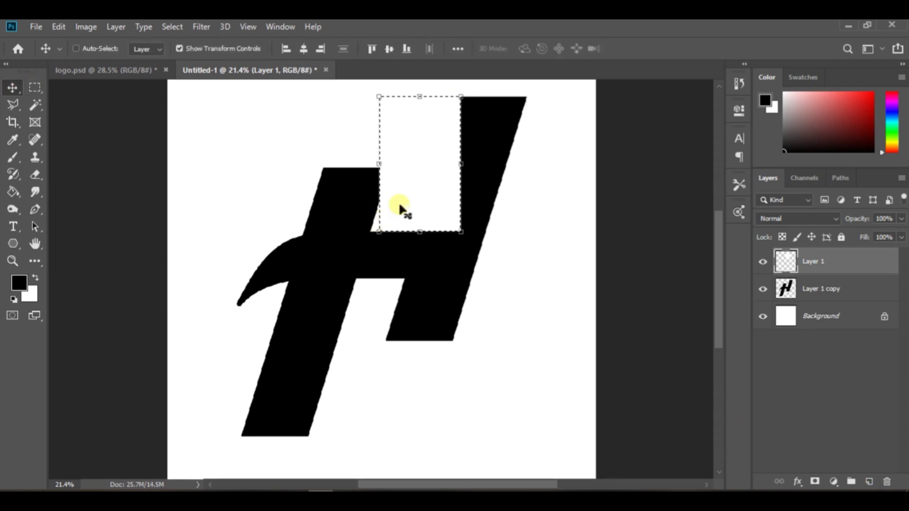
pyautogui.moveTo(429, 173)
pyautogui.mouseDown()
pyautogui.moveTo(368, 373)
pyautogui.moveTo(379, 396)
pyautogui.mouseUp()
pyautogui.scroll(-3, 405, 407)
pyautogui.press('m')
pyautogui.moveTo(181, 349); pyautogui.dragTo(372, 416)
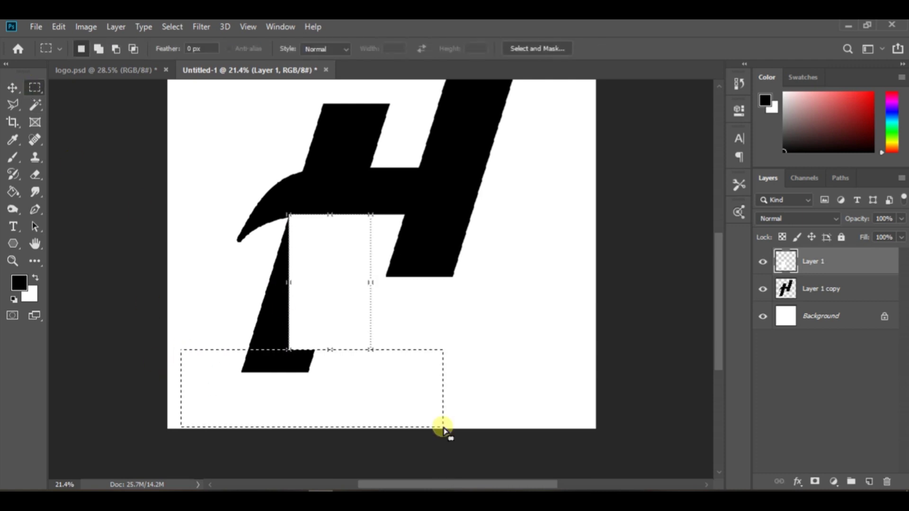
pyautogui.hotkey('ctrl', 'd')
pyautogui.hotkey('ctrl', 'e')
# Put the merged H layer into a new group.
pyautogui.scroll(1, 407, 288)
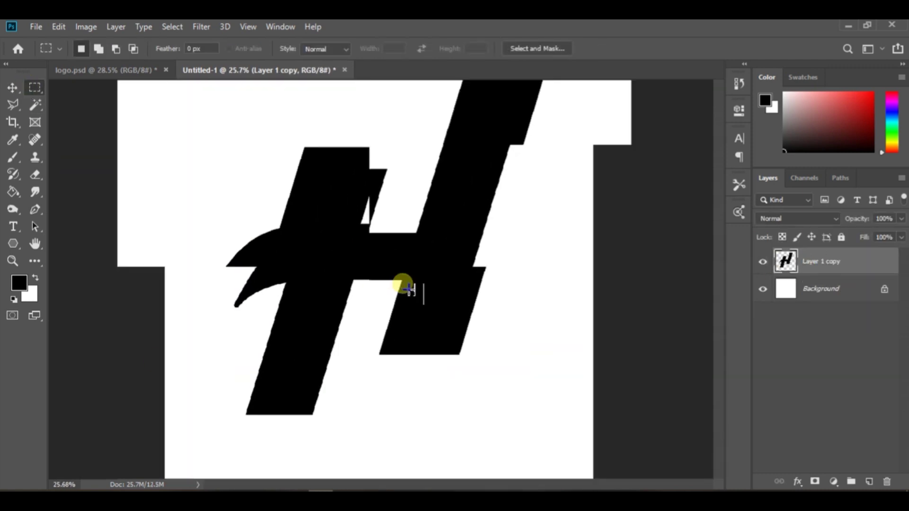
pyautogui.scroll(-2, 407, 288)
pyautogui.rightClick(867, 260)
pyautogui.click(727, 112)
# Name the group H, hide it, and type a letter B on the canvas.
pyautogui.write('H')
pyautogui.press('Return')
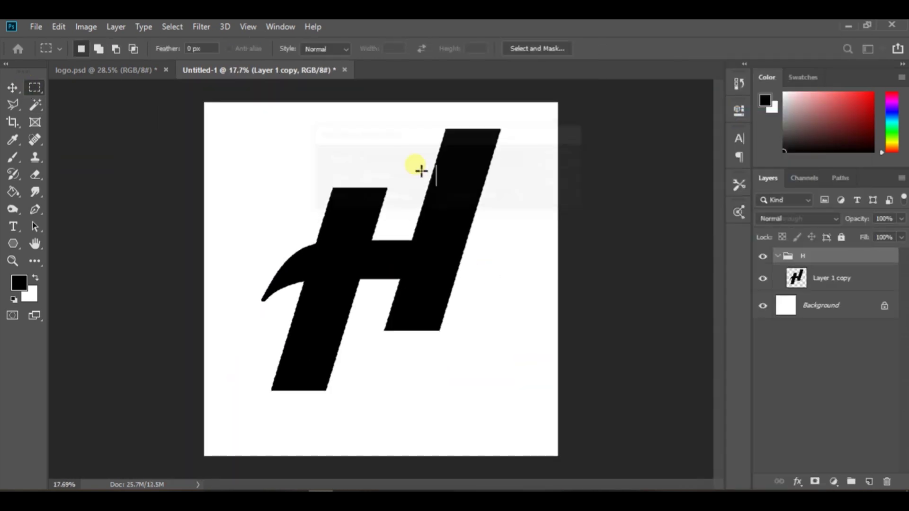
pyautogui.click(776, 256)
pyautogui.press('t')
pyautogui.click(345, 237)
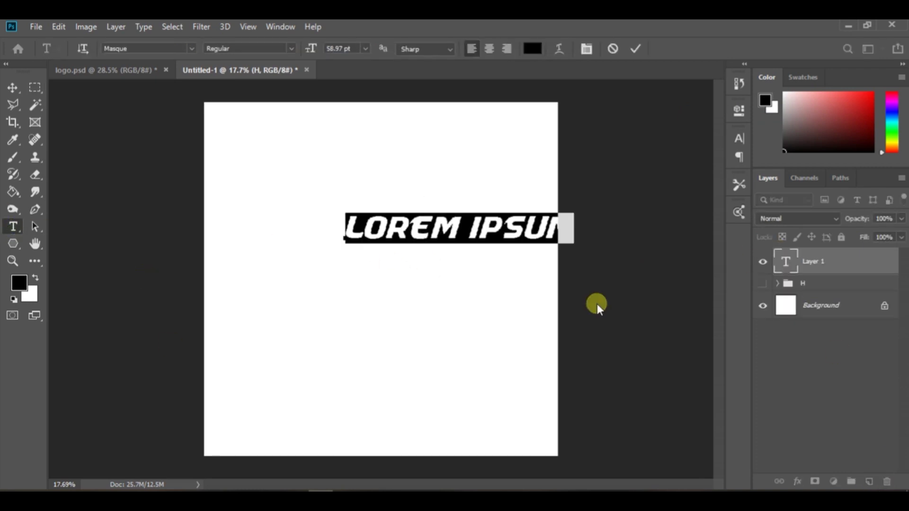
pyautogui.press('BackSpace')
pyautogui.write('B')
pyautogui.click(637, 49)
# Set the B to font size 500 and centre it on the canvas.
pyautogui.click(738, 139)
pyautogui.click(625, 172)
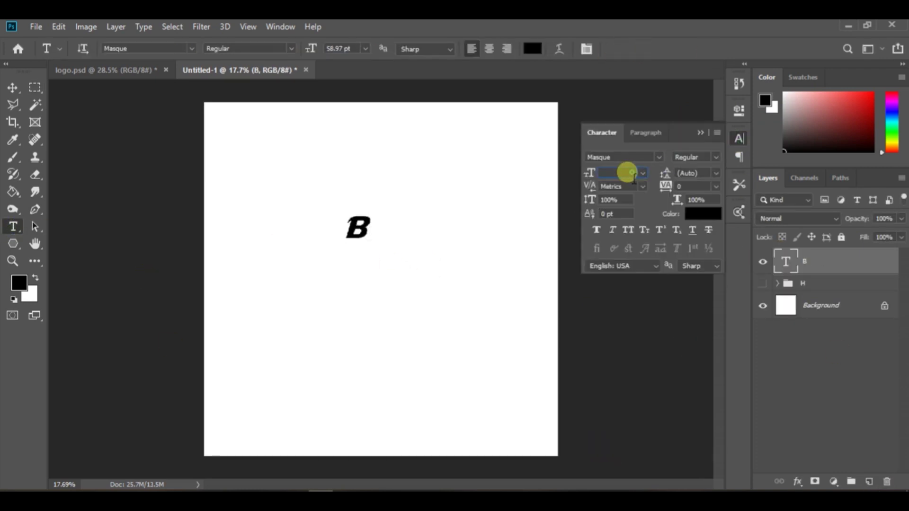
pyautogui.write('500')
pyautogui.press('Return')
pyautogui.press('v')
pyautogui.moveTo(477, 152); pyautogui.dragTo(406, 284)
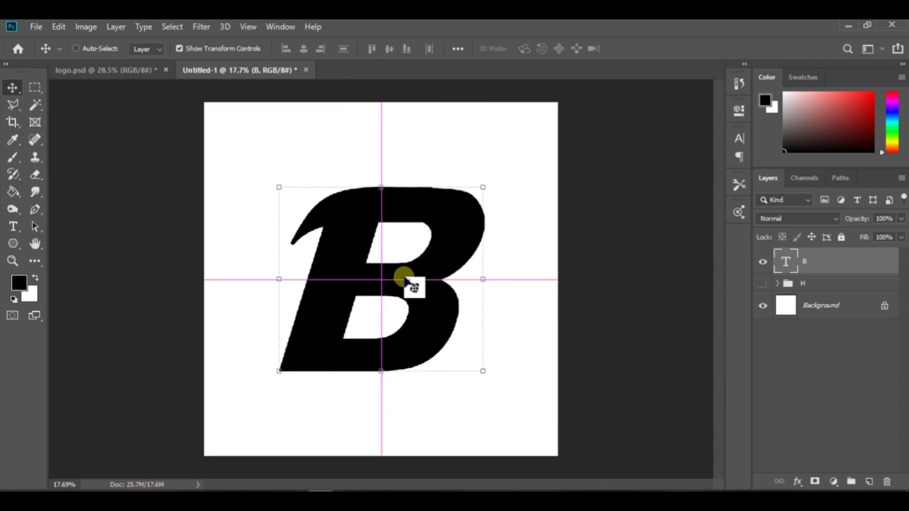
pyautogui.scroll(1, 406, 284)
pyautogui.scroll(2, 386, 318)
pyautogui.scroll(3, 481, 355)
pyautogui.press('l')
pyautogui.scroll(2, 538, 397)
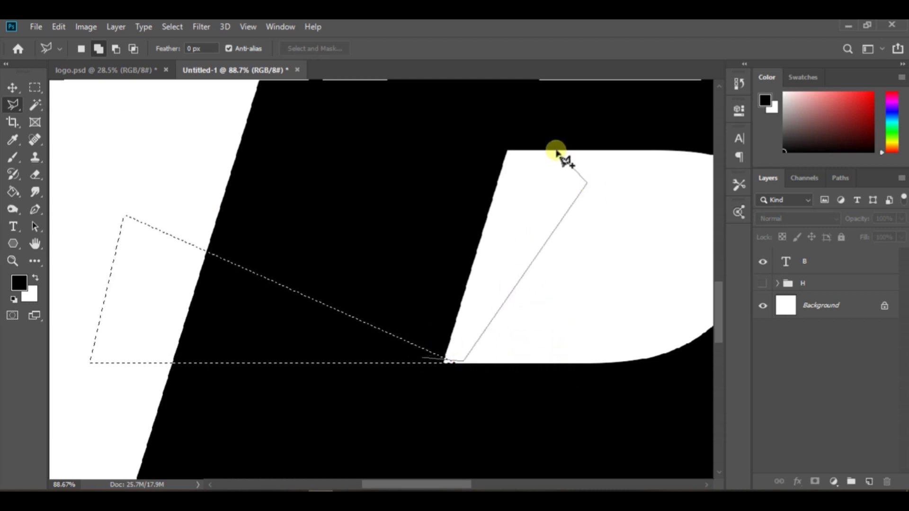
# Fill a lasso-drawn patch beside the B with black on a new layer.
pyautogui.doubleClick(94, 360)
pyautogui.hotkey('ctrl', '0')
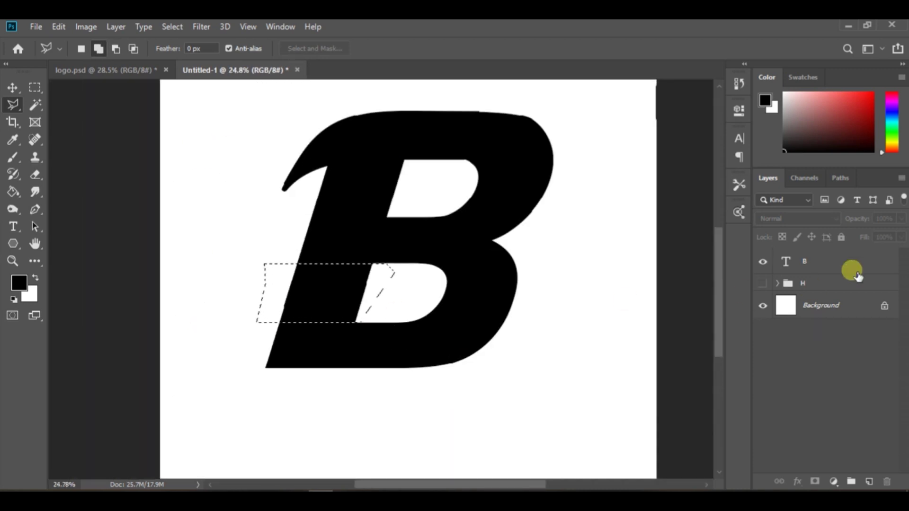
pyautogui.hotkey('ctrl', 'shift', 'alt', 'n')
pyautogui.hotkey('alt', 'BackSpace')
pyautogui.hotkey('ctrl', 'd')
# Rasterize the B and merge the black patch into it.
pyautogui.rightClick(811, 289)
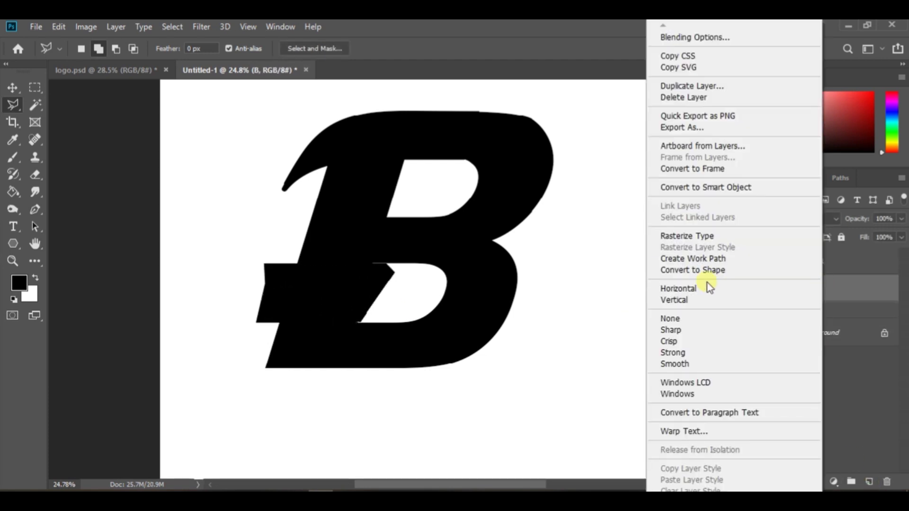
pyautogui.click(686, 348)
pyautogui.click(803, 266)
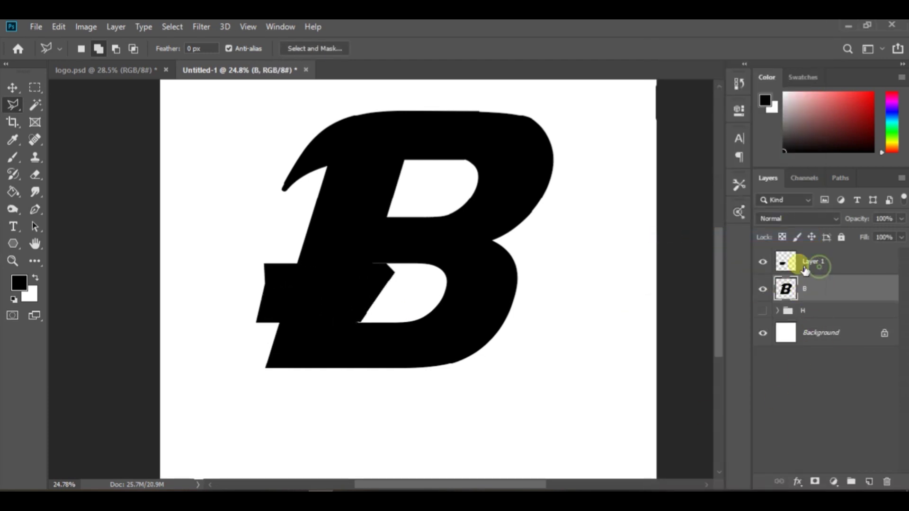
pyautogui.hotkey('ctrl', 'd')
pyautogui.hotkey('ctrl', 'e')
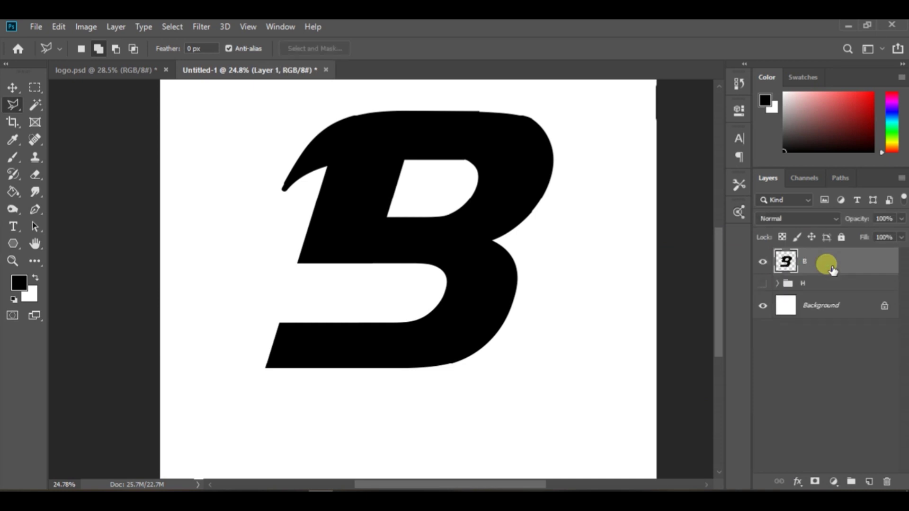
# Draw a closed curved path with no fill around the B's stem and inner curve.
pyautogui.scroll(3, 264, 146)
pyautogui.scroll(3, 348, 246)
pyautogui.scroll(2, 441, 294)
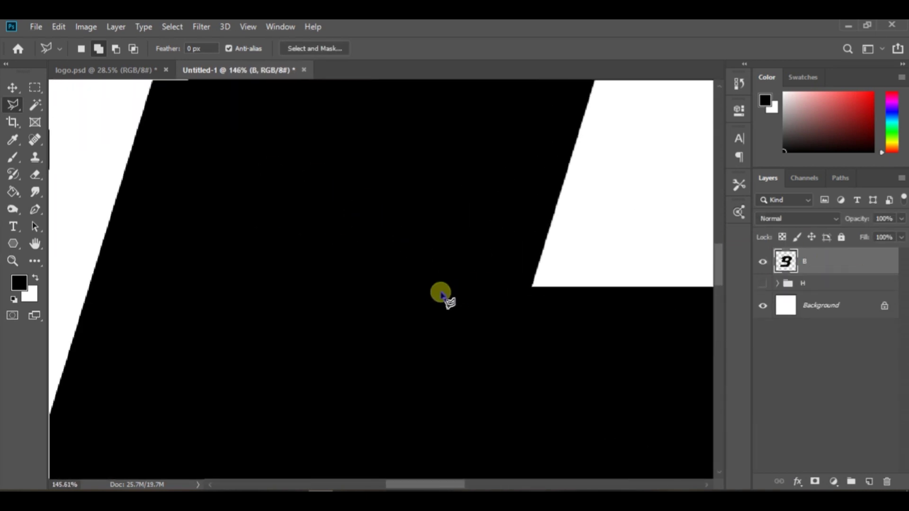
pyautogui.click(542, 287)
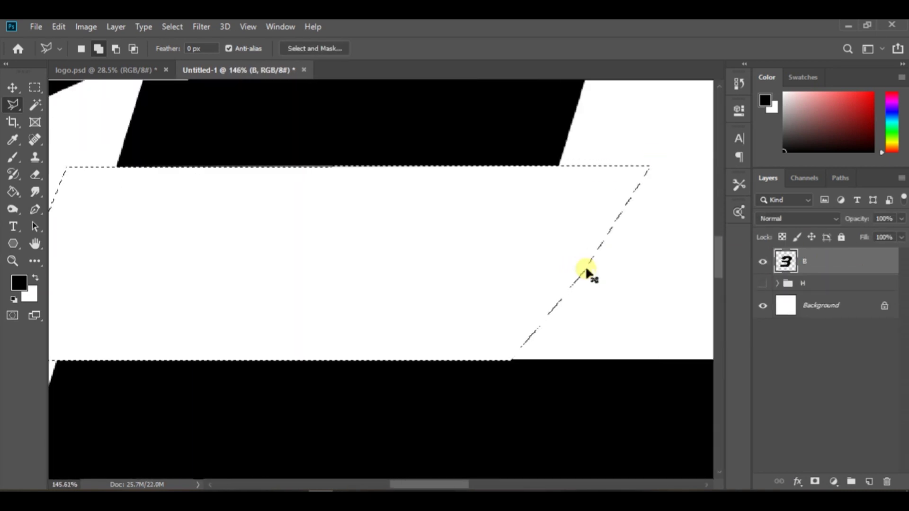
pyautogui.scroll(-2, 411, 331)
pyautogui.scroll(-1, 551, 432)
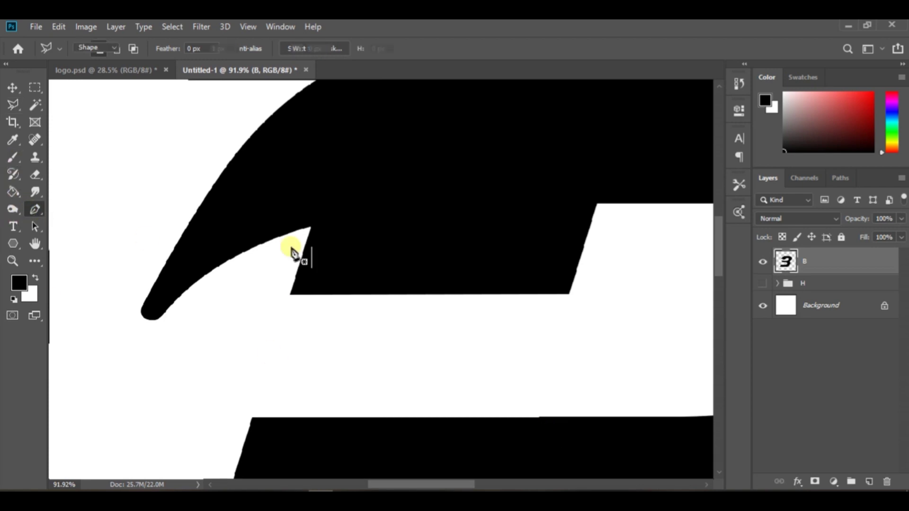
pyautogui.scroll(2, 292, 251)
pyautogui.scroll(-1, 433, 279)
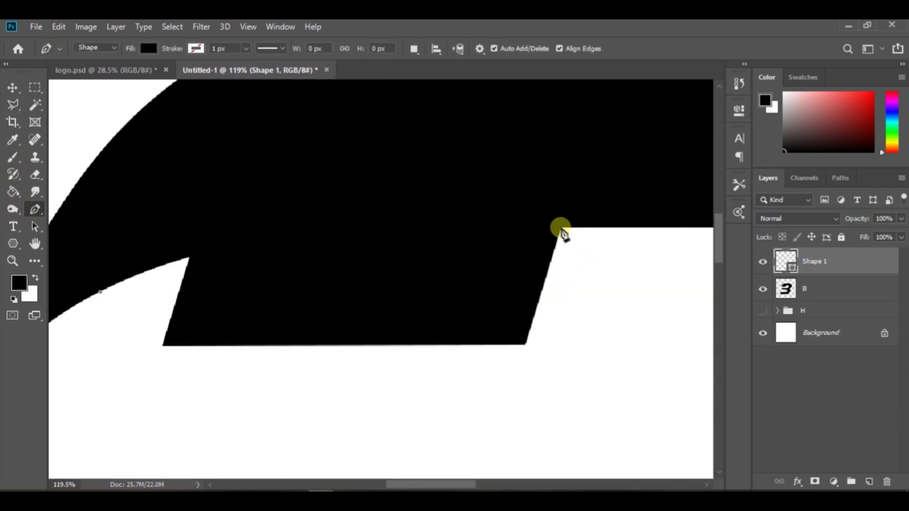
pyautogui.moveTo(632, 243); pyautogui.dragTo(738, 265)
pyautogui.click(148, 48)
pyautogui.click(116, 75)
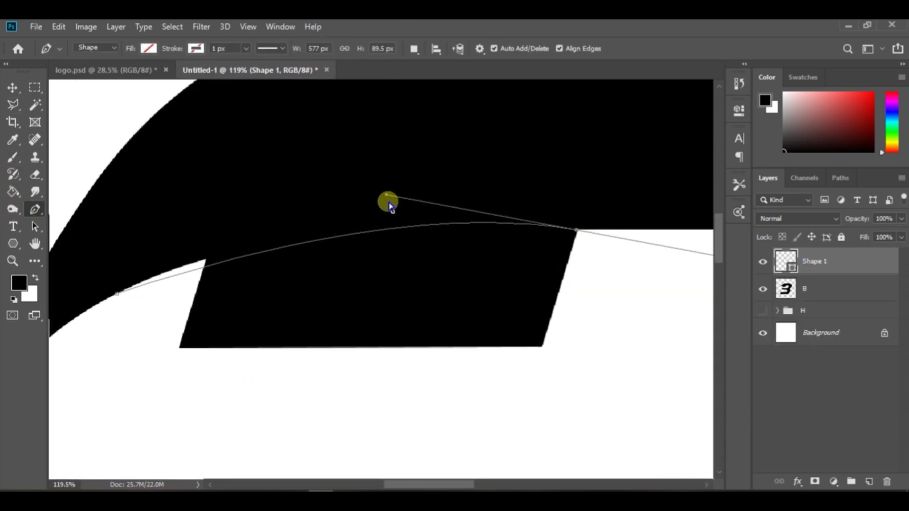
pyautogui.moveTo(387, 194)
pyautogui.mouseDown()
pyautogui.moveTo(356, 185)
pyautogui.moveTo(320, 198)
pyautogui.mouseUp()
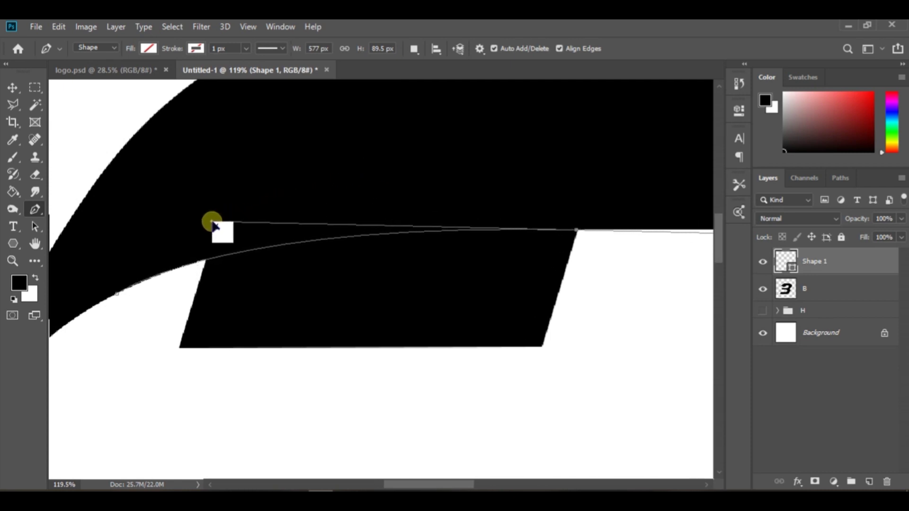
pyautogui.click(117, 295)
# Turn the path into a selection, delete the B's stem, and group the layer.
pyautogui.scroll(-3, 194, 327)
pyautogui.rightClick(405, 237)
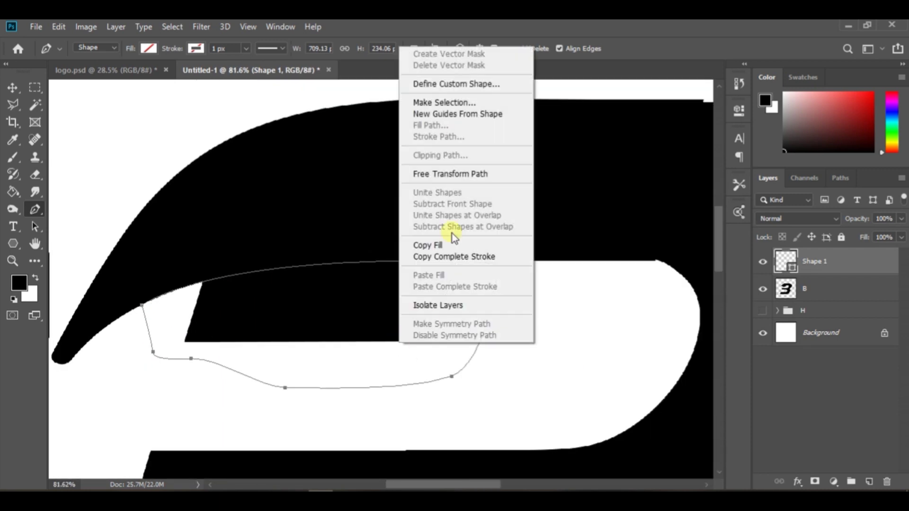
pyautogui.click(450, 101)
pyautogui.click(518, 134)
pyautogui.click(822, 294)
pyautogui.click(807, 263)
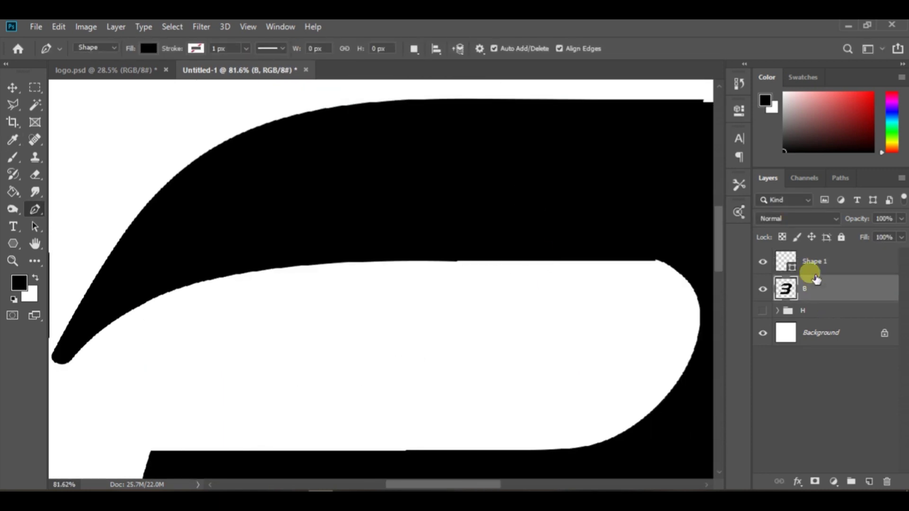
pyautogui.press('Delete')
pyautogui.hotkey('ctrl', '0')
pyautogui.rightClick(828, 260)
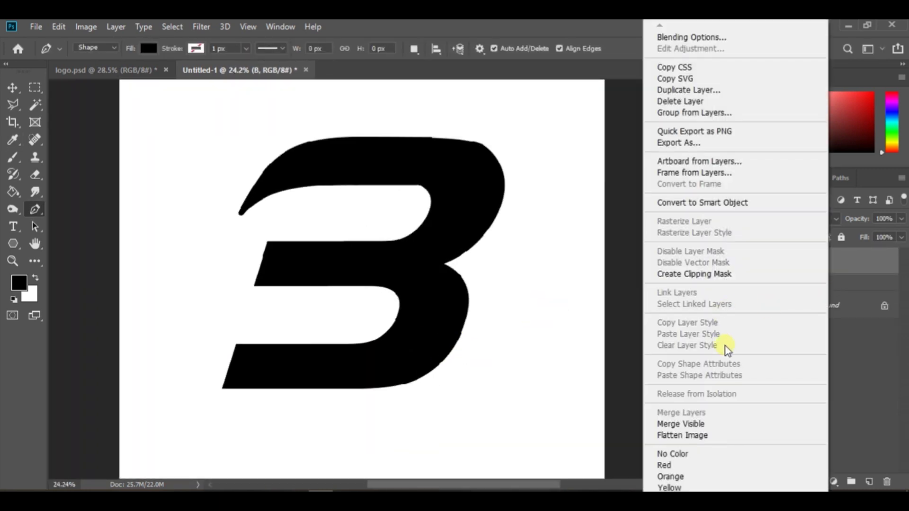
pyautogui.click(694, 113)
# Name the new group B and confirm it.
pyautogui.click(573, 163)
pyautogui.click(775, 256)
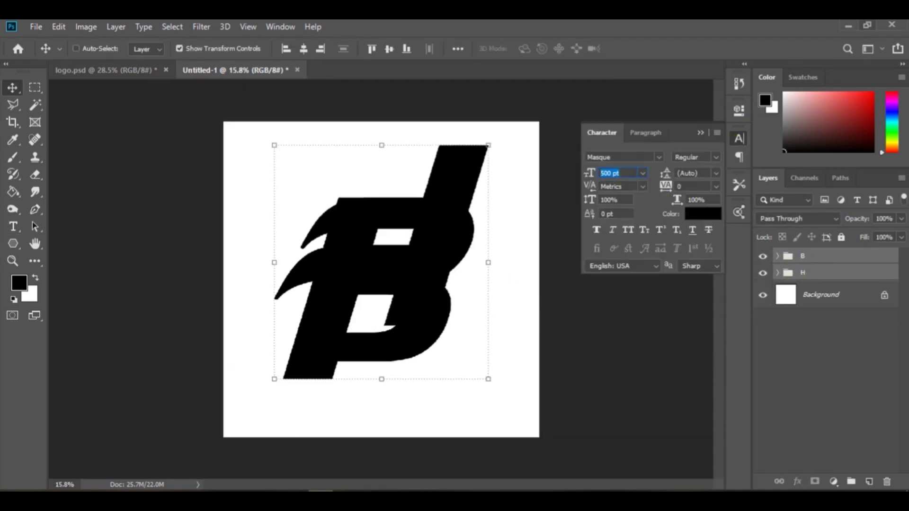
pyautogui.press('Return')
# Align the H and B by vertical centres and slide the H against the B.
pyautogui.click(395, 53)
pyautogui.scroll(3, 377, 280)
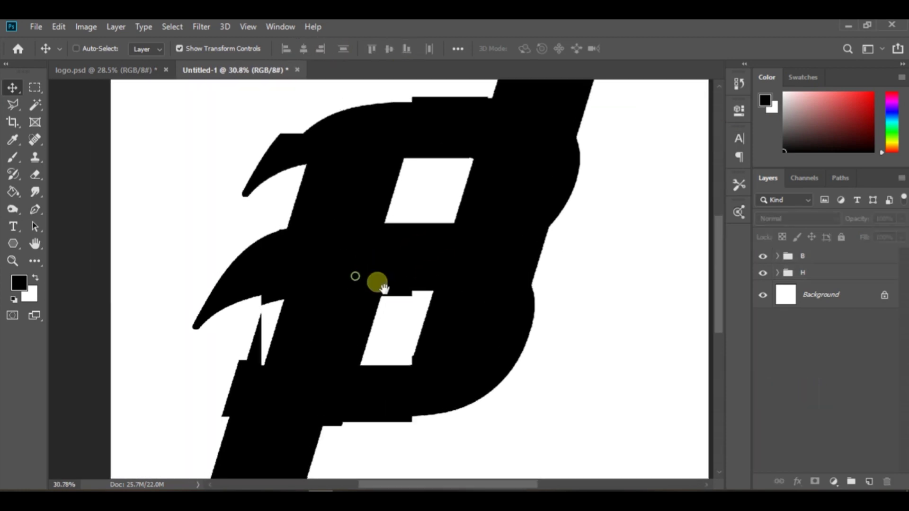
pyautogui.moveTo(486, 286); pyautogui.dragTo(325, 287)
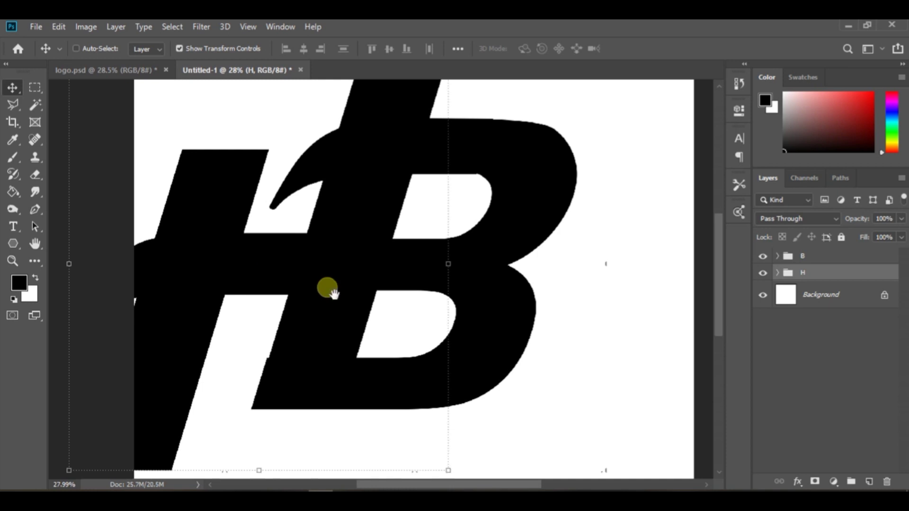
pyautogui.scroll(-3, 519, 287)
pyautogui.moveTo(396, 234); pyautogui.dragTo(428, 266)
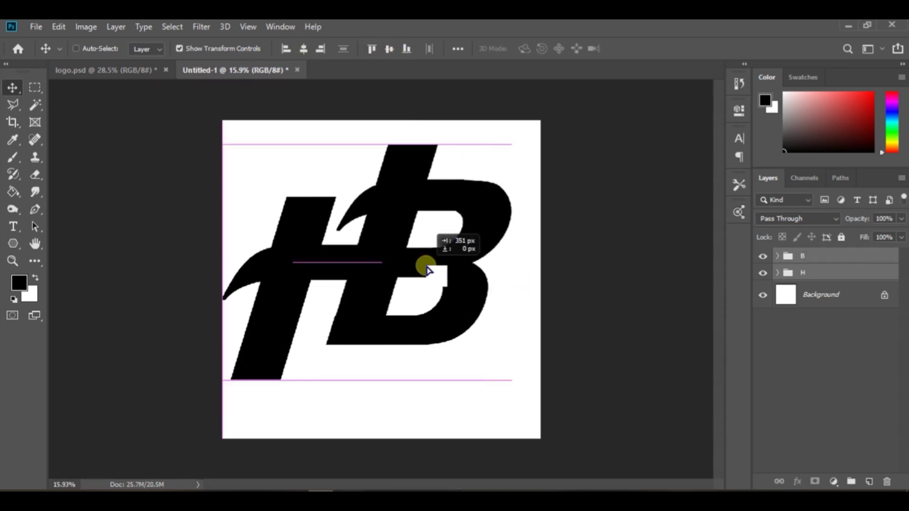
pyautogui.scroll(1, 353, 306)
pyautogui.scroll(1, 352, 305)
pyautogui.click(815, 273)
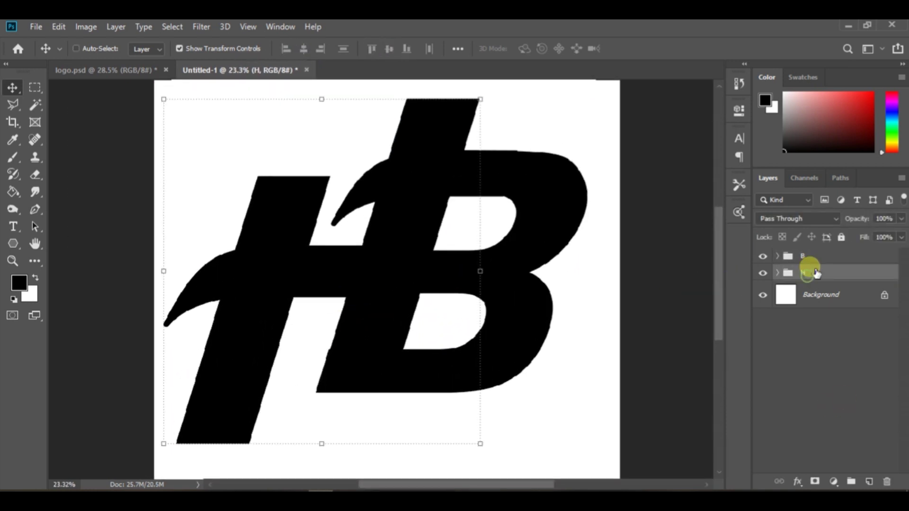
# Add Solid Color fill layers: red on the H and blue on the B.
pyautogui.click(834, 481)
pyautogui.click(770, 247)
pyautogui.click(852, 173)
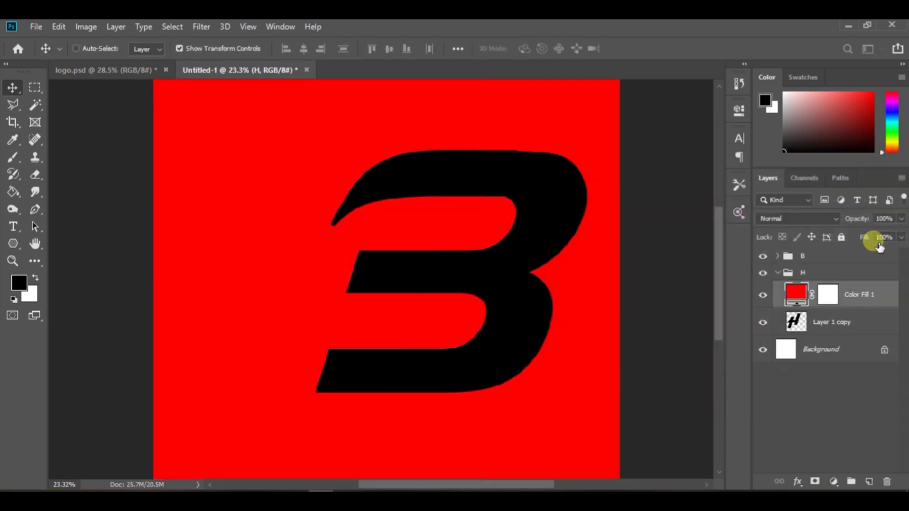
pyautogui.click(850, 278)
pyautogui.click(833, 481)
pyautogui.click(825, 240)
pyautogui.moveTo(734, 337); pyautogui.dragTo(736, 193)
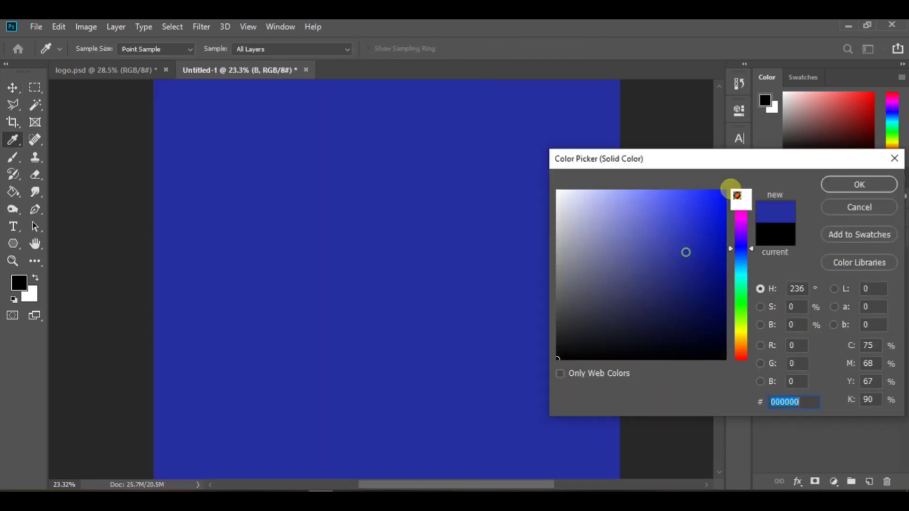
pyautogui.click(856, 183)
pyautogui.rightClick(880, 276)
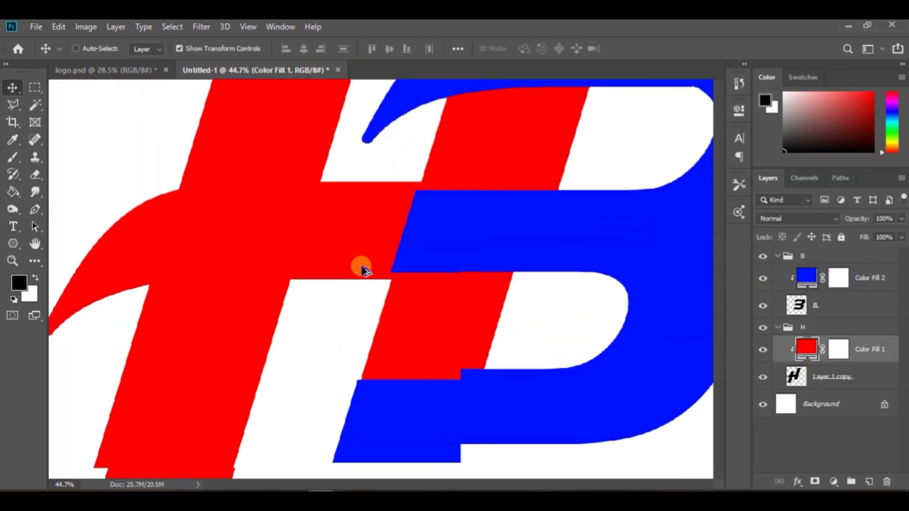
# Enlarge the B group to about 118% by widening it from its left side.
pyautogui.click(787, 257)
pyautogui.scroll(-1, 493, 366)
pyautogui.hotkey('ctrl', 't')
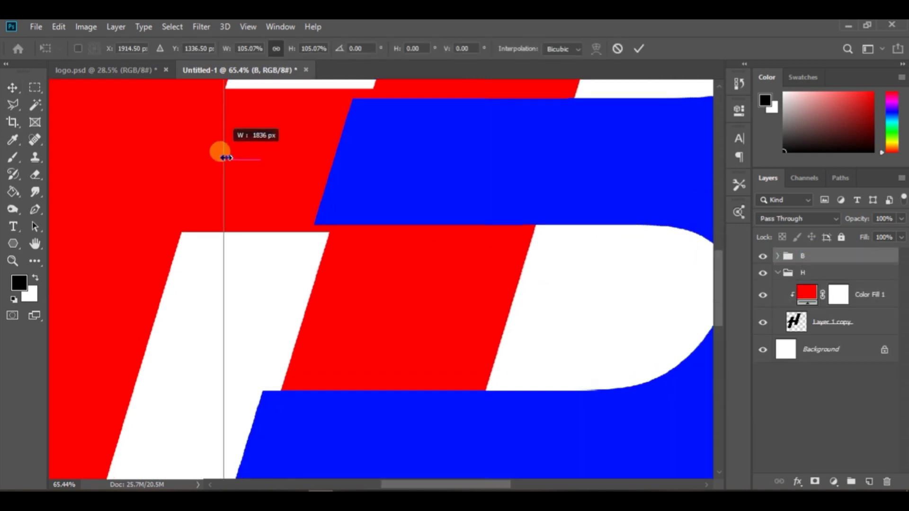
pyautogui.moveTo(218, 148)
pyautogui.mouseDown()
pyautogui.moveTo(182, 138)
pyautogui.moveTo(171, 161)
pyautogui.mouseUp()
pyautogui.hotkey('ctrl', '0')
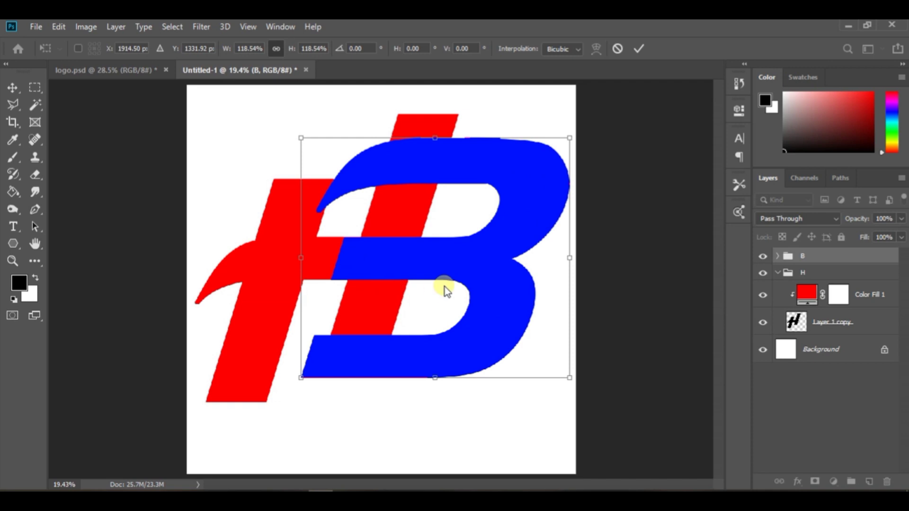
pyautogui.press('Return')
pyautogui.scroll(1, 598, 197)
# Select both letter groups and scale the whole HB monogram down from its corner.
pyautogui.click(777, 273)
pyautogui.keyDown('shift'); pyautogui.click(804, 272); pyautogui.keyUp('shift')
pyautogui.hotkey('ctrl', 't')
pyautogui.moveTo(644, 413); pyautogui.dragTo(590, 371)
pyautogui.press('Return')
pyautogui.scroll(2, 396, 298)
pyautogui.scroll(2, 364, 267)
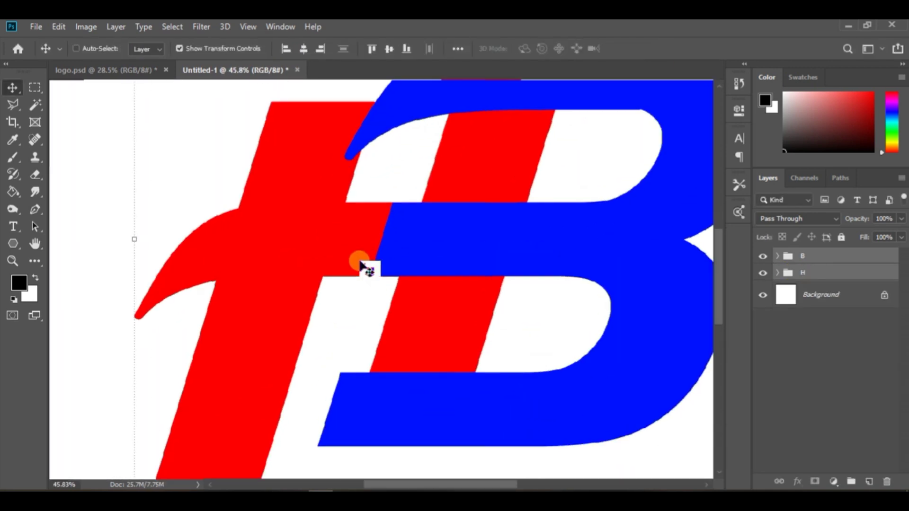
pyautogui.scroll(-2, 365, 269)
pyautogui.moveTo(822, 256); pyautogui.dragTo(454, 307)
pyautogui.scroll(5, 454, 308)
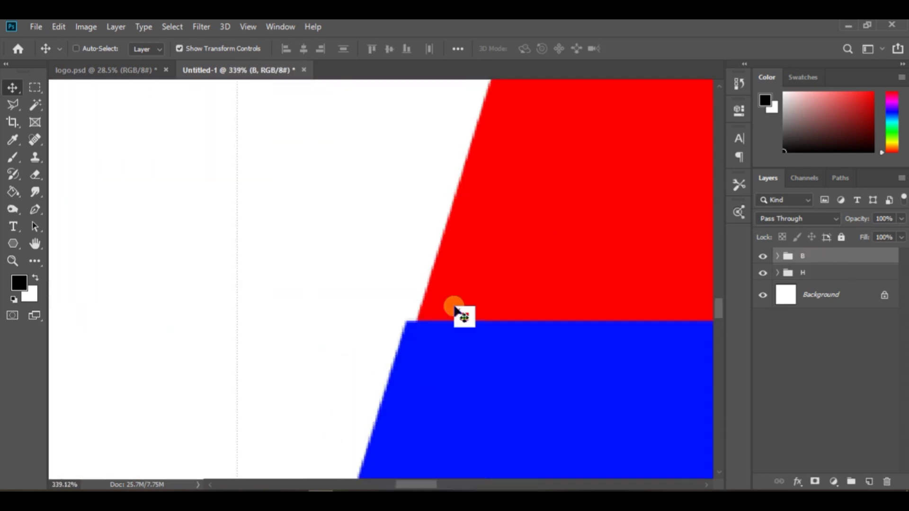
pyautogui.scroll(-10, 456, 310)
pyautogui.scroll(-3, 478, 300)
pyautogui.scroll(1, 300, 260)
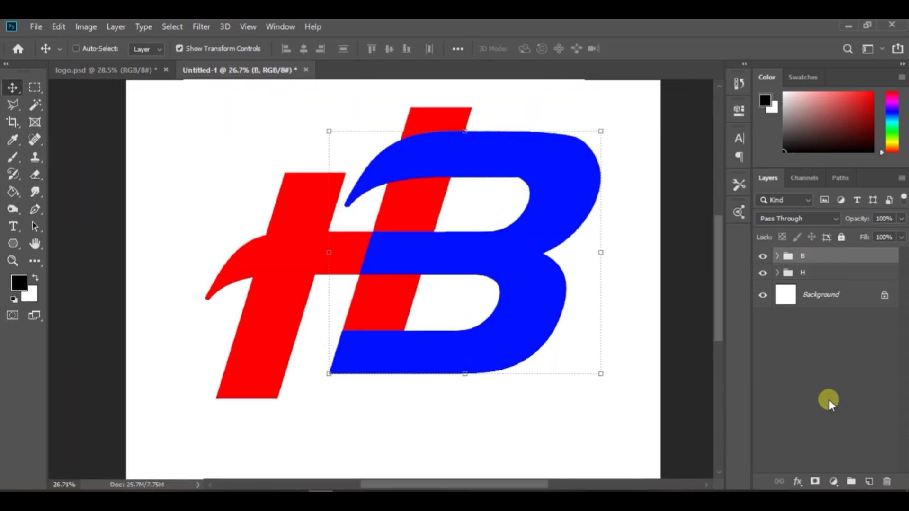
# Select the H's right stem and copy it onto its own Layer 1.
pyautogui.click(779, 273)
pyautogui.click(803, 326)
pyautogui.scroll(-1, 382, 151)
pyautogui.press('m')
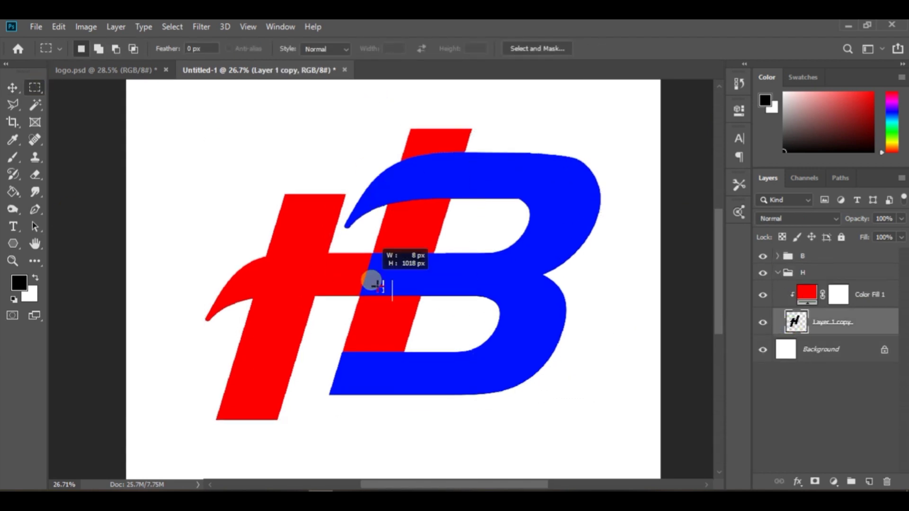
pyautogui.moveTo(377, 287); pyautogui.dragTo(368, 295)
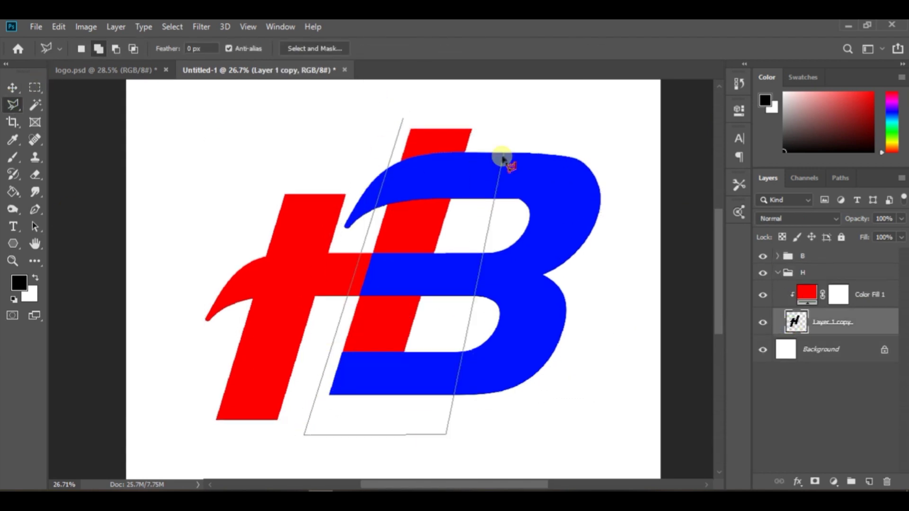
pyautogui.click(400, 120)
pyautogui.hotkey('ctrl', 'j')
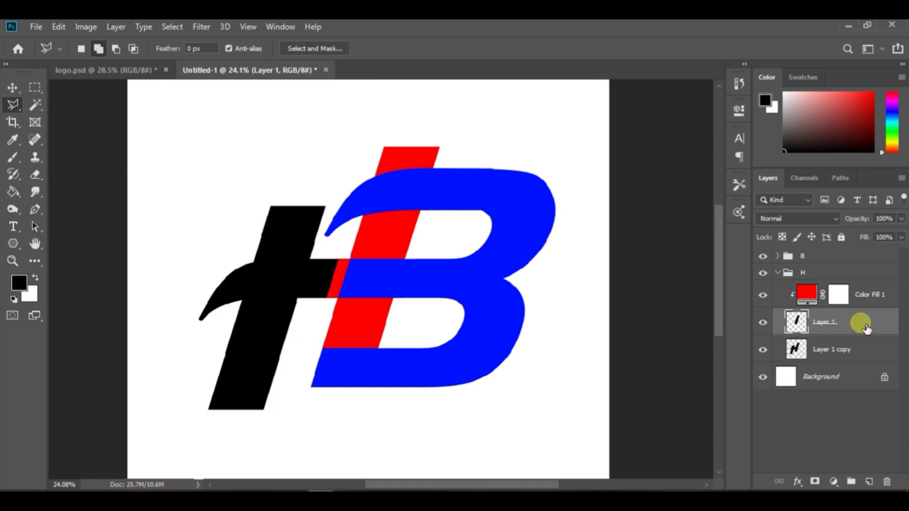
# Move the stem layer above the B group, hiding and then reshowing the B and H.
pyautogui.moveTo(847, 256); pyautogui.dragTo(833, 250)
pyautogui.moveTo(791, 303)
pyautogui.mouseDown()
pyautogui.moveTo(716, 261)
pyautogui.moveTo(757, 243)
pyautogui.mouseUp()
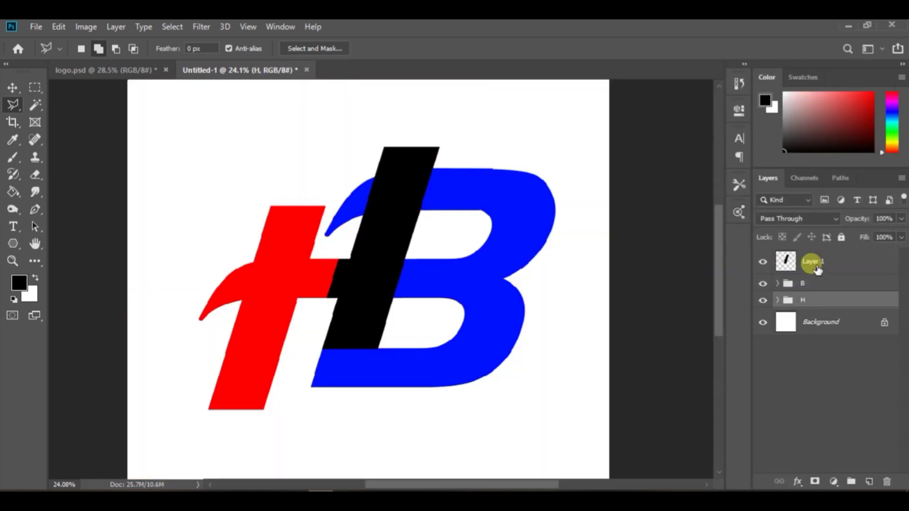
pyautogui.moveTo(763, 283); pyautogui.dragTo(763, 299)
pyautogui.scroll(2, 324, 248)
pyautogui.scroll(2, 365, 300)
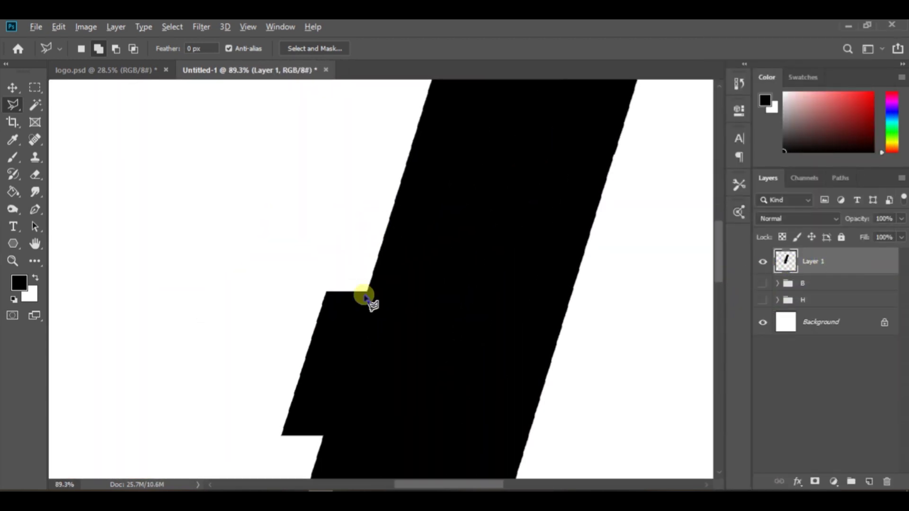
pyautogui.scroll(2, 410, 201)
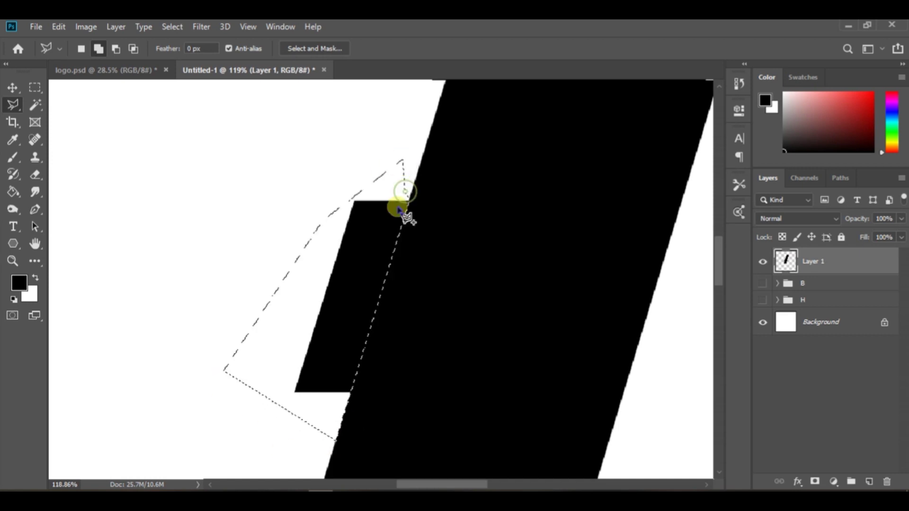
pyautogui.press('Escape')
pyautogui.scroll(-3, 400, 218)
pyautogui.scroll(-1, 452, 318)
pyautogui.moveTo(762, 283); pyautogui.dragTo(763, 300)
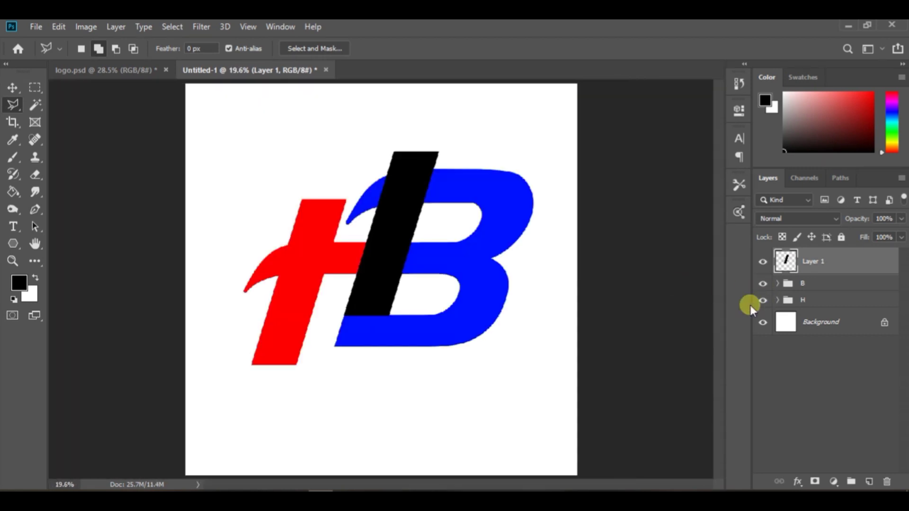
# Flip the black bar horizontally into a backslash and move it about 365 px right.
pyautogui.hotkey('ctrl', 't')
pyautogui.rightClick(381, 263)
pyautogui.click(436, 424)
pyautogui.moveTo(401, 286); pyautogui.dragTo(458, 284)
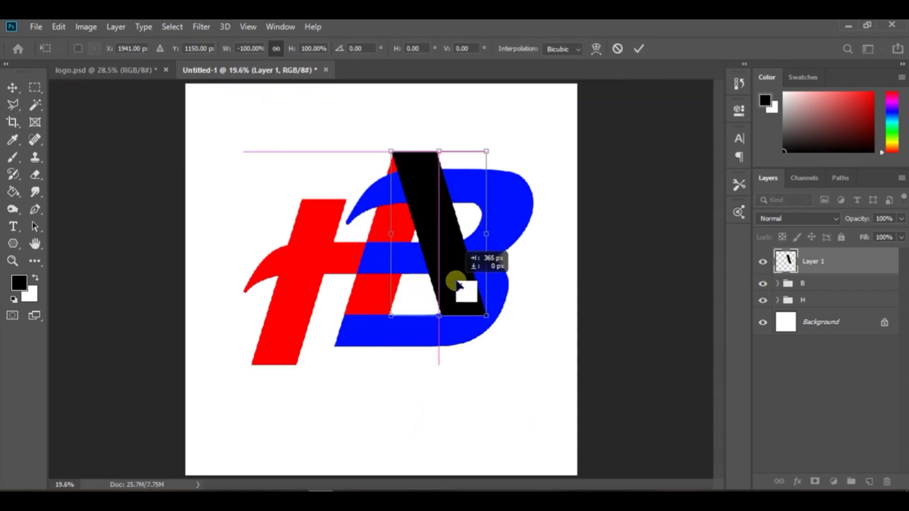
pyautogui.scroll(3, 410, 162)
pyautogui.scroll(1, 393, 178)
pyautogui.scroll(1, 407, 174)
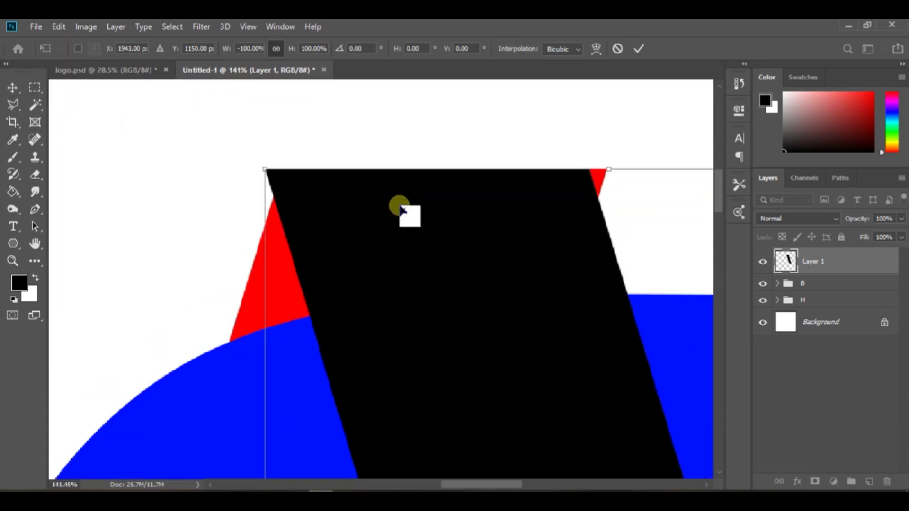
pyautogui.scroll(1, 401, 207)
pyautogui.click(640, 50)
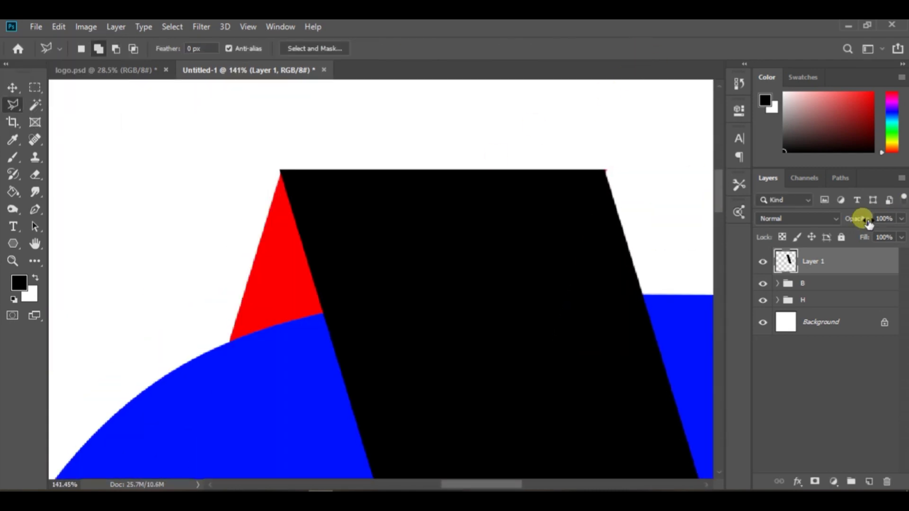
# Nudge the backslash bar into alignment at reduced opacity, then restore full opacity.
pyautogui.moveTo(863, 219); pyautogui.dragTo(857, 221)
pyautogui.press('v')
pyautogui.moveTo(479, 277); pyautogui.dragTo(480, 276)
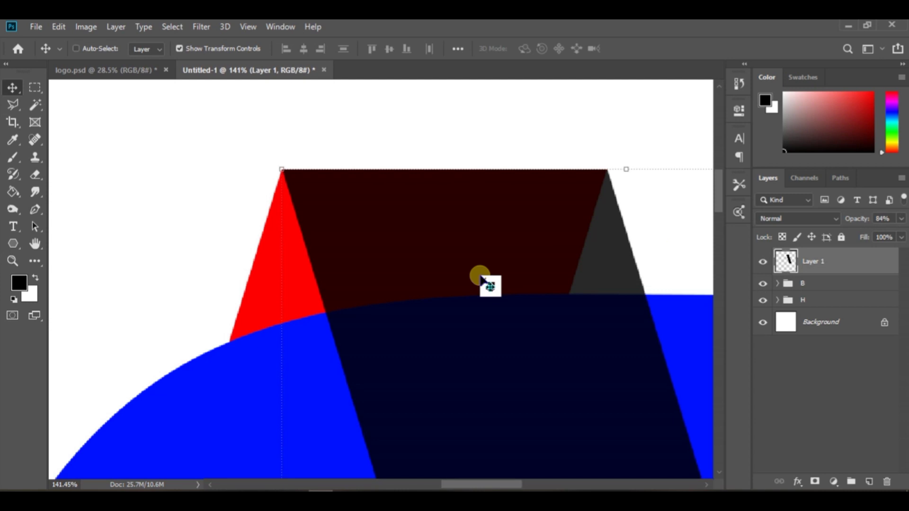
pyautogui.scroll(-5, 479, 276)
pyautogui.hotkey('ctrl', '0')
pyautogui.press('0')
# Duplicate the backslash bar layer and position the copy slightly lower over the letters.
pyautogui.moveTo(838, 261); pyautogui.dragTo(876, 481)
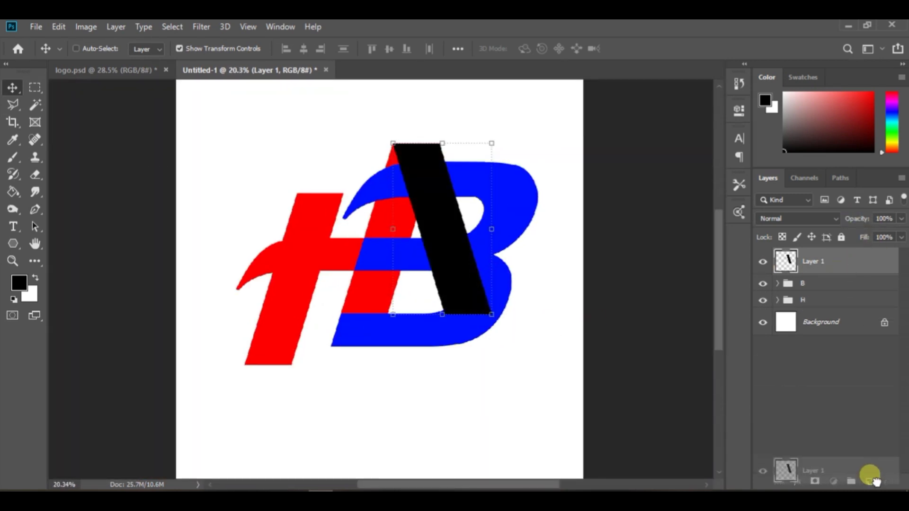
pyautogui.moveTo(446, 247); pyautogui.dragTo(470, 307)
pyautogui.scroll(5, 423, 209)
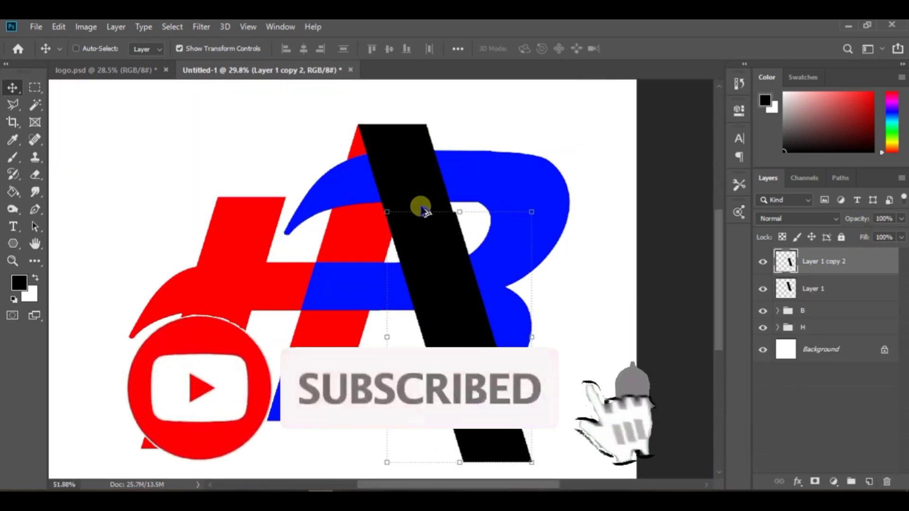
pyautogui.scroll(5, 422, 210)
pyautogui.moveTo(470, 266); pyautogui.dragTo(432, 290)
pyautogui.scroll(3, 442, 290)
pyautogui.scroll(5, 564, 234)
pyautogui.scroll(-6, 563, 235)
pyautogui.scroll(-4, 467, 295)
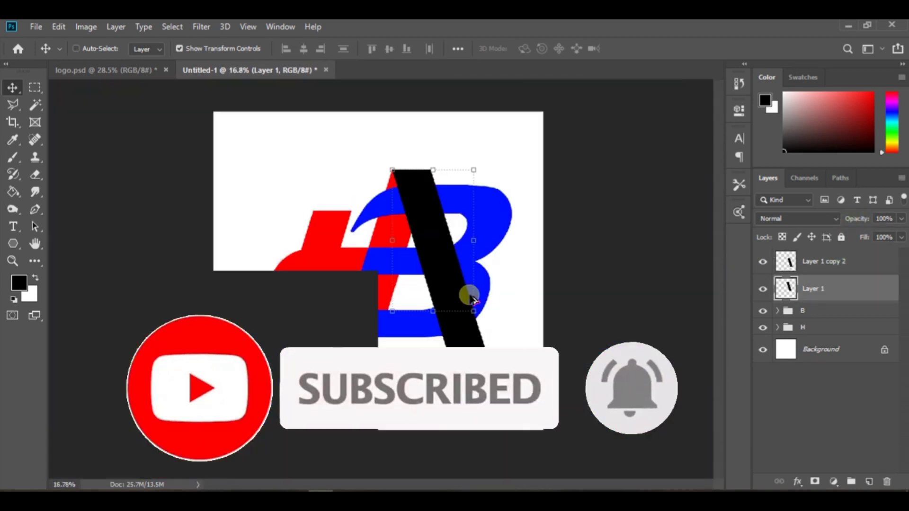
pyautogui.click(767, 261)
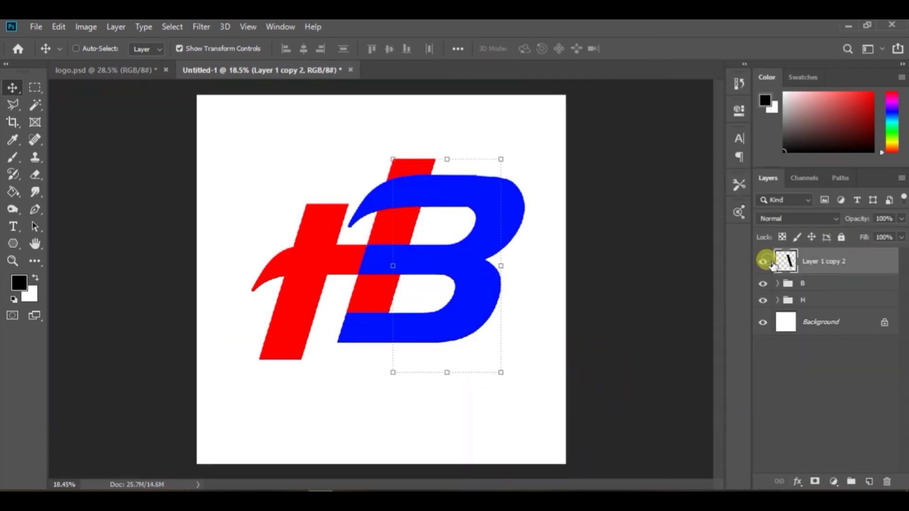
pyautogui.click(762, 262)
pyautogui.scroll(3, 305, 391)
pyautogui.scroll(3, 236, 341)
# Lasso and delete the bar's bottom end below the letters.
pyautogui.press('l')
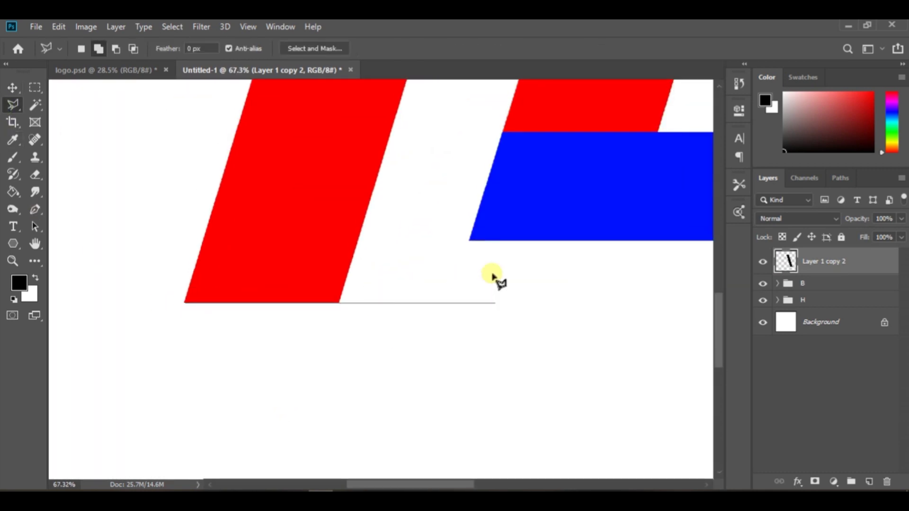
pyautogui.hscroll(5, 492, 275)
pyautogui.click(105, 445)
pyautogui.scroll(-5, 385, 376)
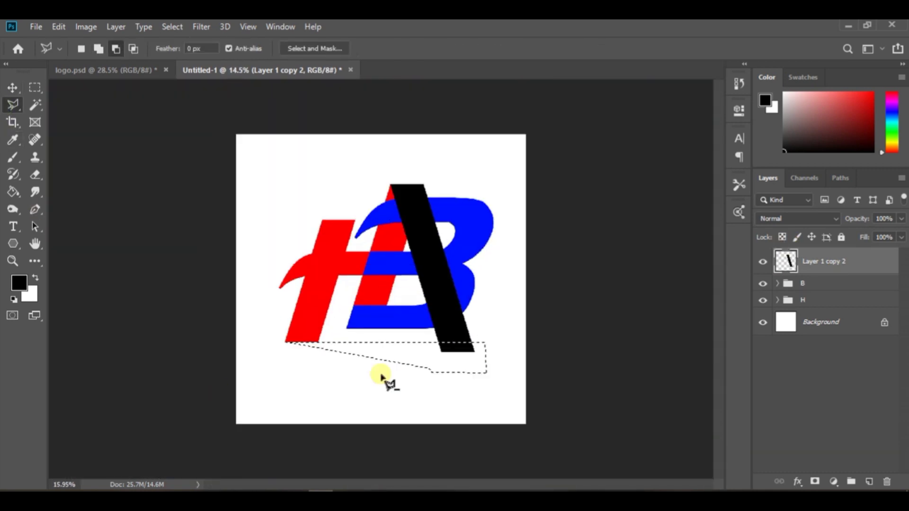
pyautogui.press('Delete')
pyautogui.hotkey('ctrl', 'd')
# Create a new group from the backslash bar layer.
pyautogui.click(839, 414)
pyautogui.click(847, 261)
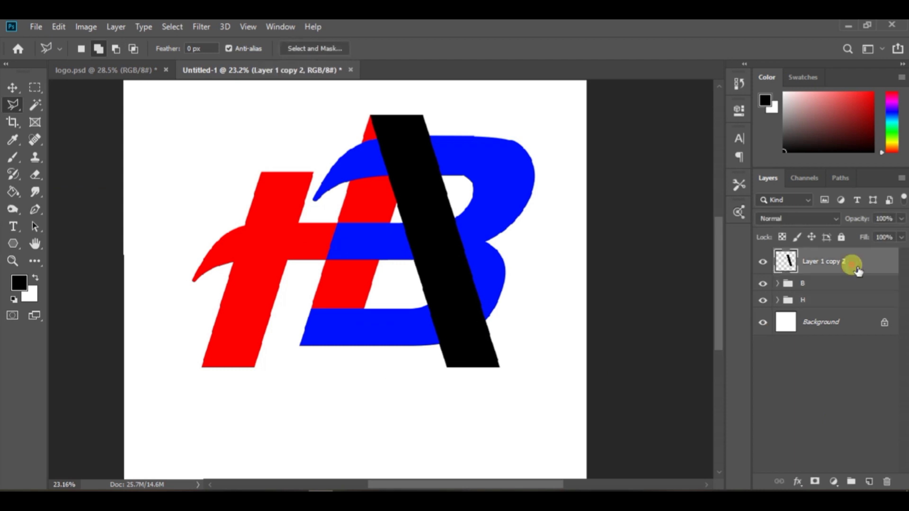
pyautogui.rightClick(847, 261)
pyautogui.click(730, 138)
# Name the group A and give the bar a clipped bright green Solid Color fill.
pyautogui.write('A')
pyautogui.press('Return')
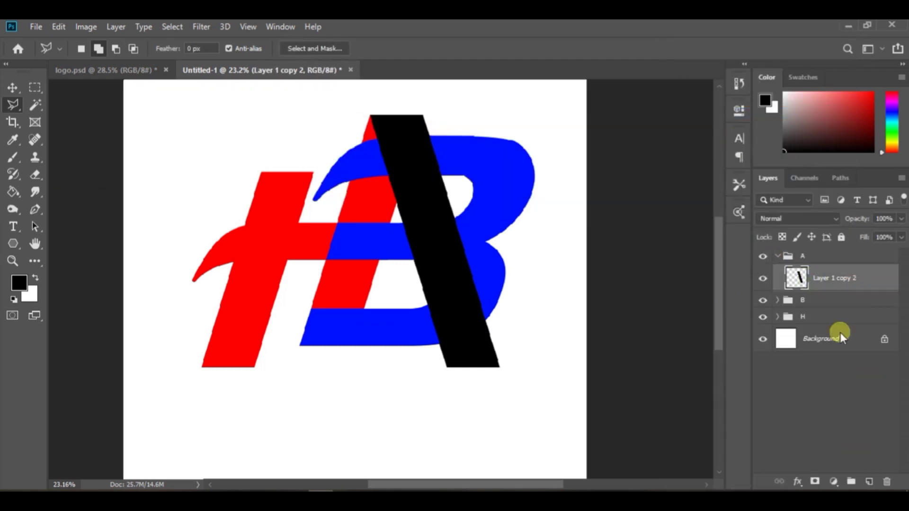
pyautogui.click(833, 482)
pyautogui.click(829, 239)
pyautogui.moveTo(741, 333); pyautogui.dragTo(741, 303)
pyautogui.click(696, 255)
pyautogui.click(859, 185)
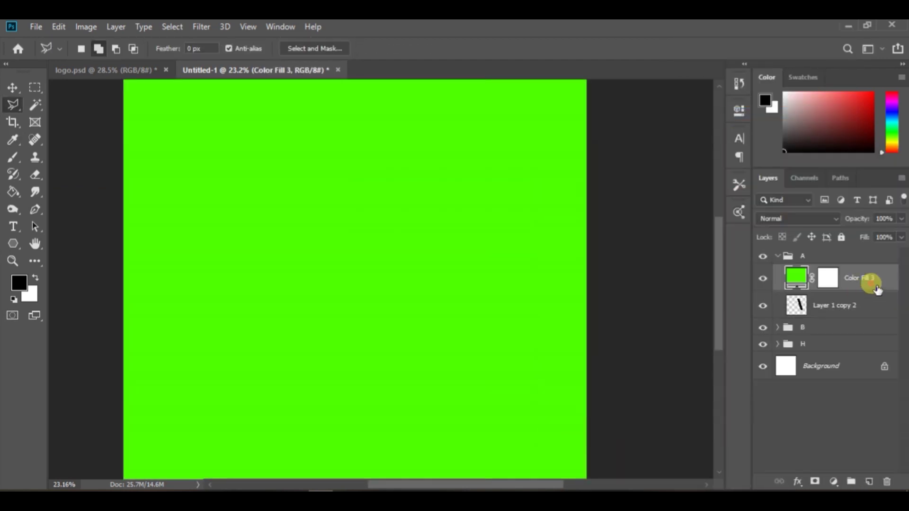
pyautogui.keyDown('alt'); pyautogui.click(868, 292); pyautogui.keyUp('alt')
pyautogui.click(778, 256)
# Move the whole HAB monogram slightly left into position.
pyautogui.hotkey('ctrl', '0')
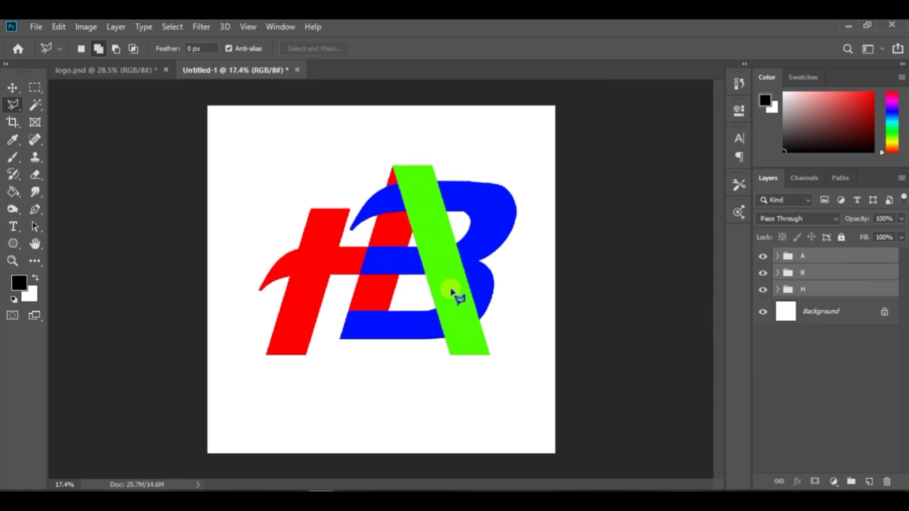
pyautogui.press('v')
pyautogui.moveTo(454, 294); pyautogui.dragTo(434, 294)
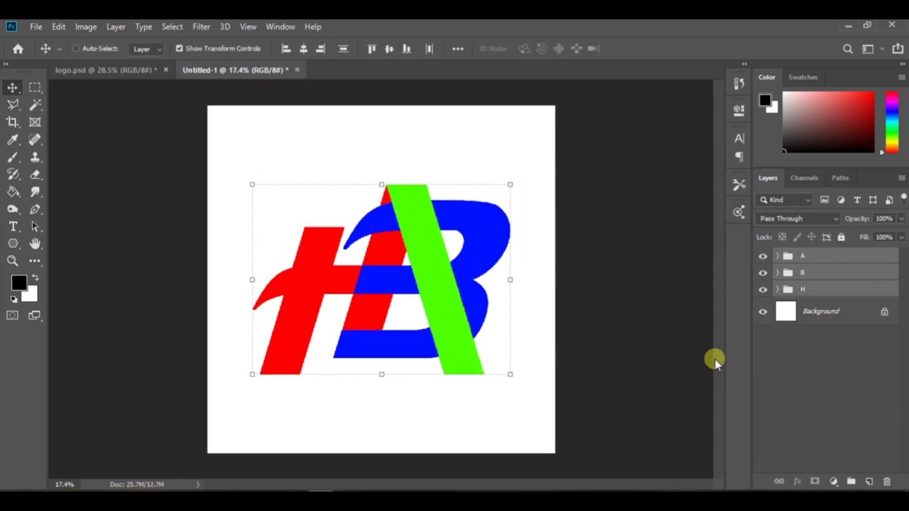
# Add layer masks to the H, B and A groups.
pyautogui.click(779, 331)
pyautogui.scroll(2, 334, 317)
pyautogui.scroll(1, 334, 317)
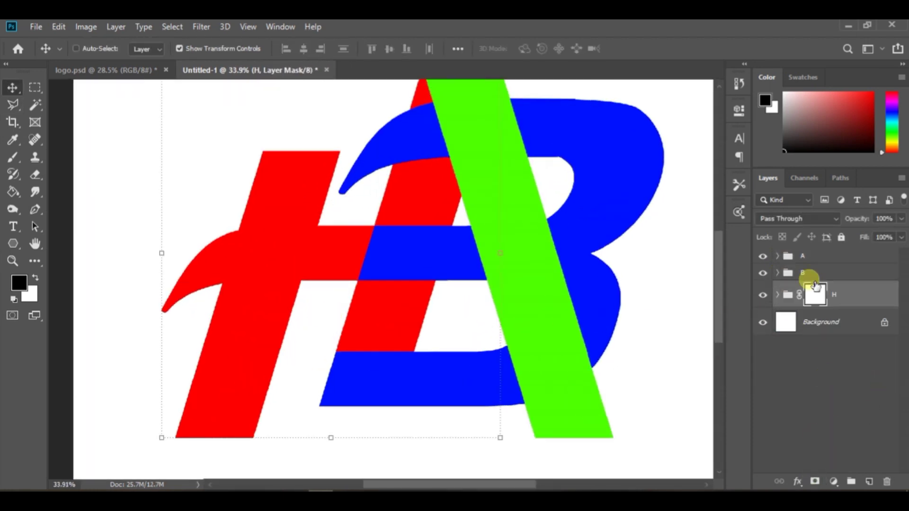
pyautogui.moveTo(815, 285); pyautogui.dragTo(811, 274)
pyautogui.click(804, 258)
pyautogui.click(814, 481)
pyautogui.scroll(3, 361, 382)
pyautogui.scroll(3, 441, 310)
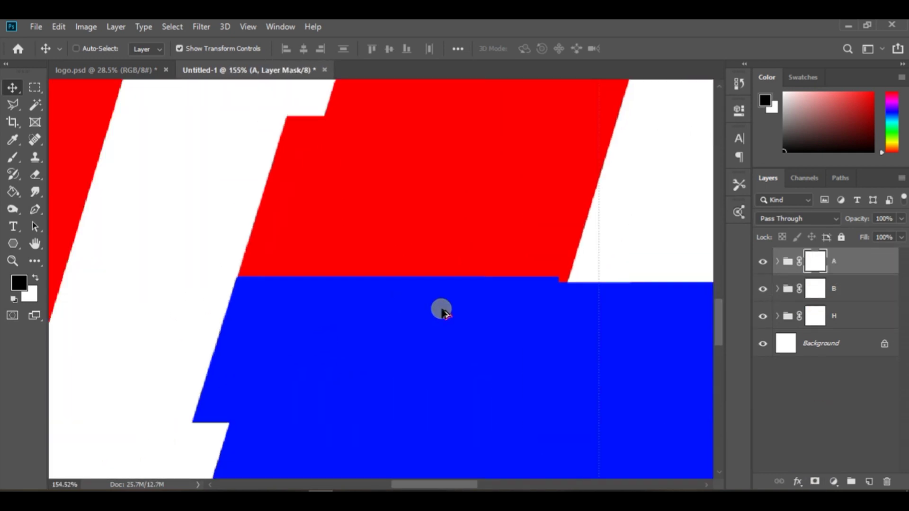
pyautogui.scroll(3, 441, 310)
# Draw a rectangular selection near the left end of the H crossbar.
pyautogui.moveTo(815, 315); pyautogui.dragTo(608, 335)
pyautogui.click(27, 90)
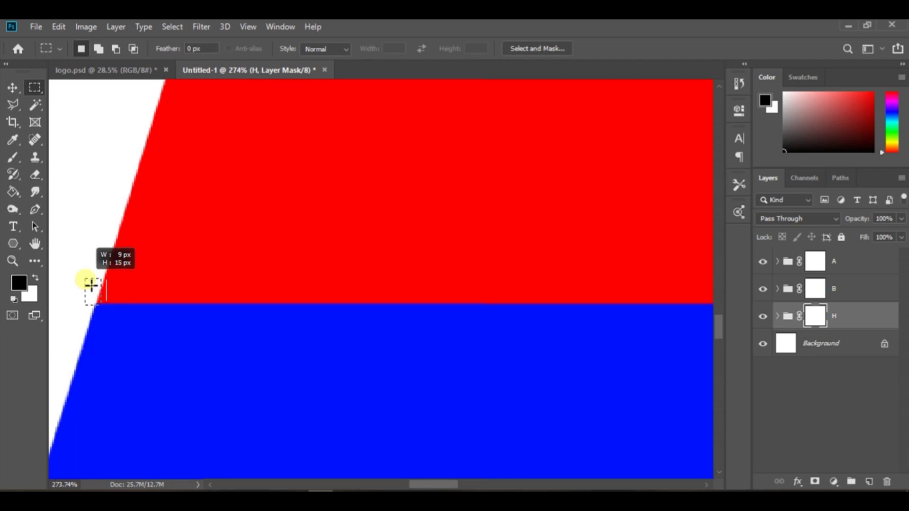
pyautogui.moveTo(432, 281); pyautogui.dragTo(659, 262)
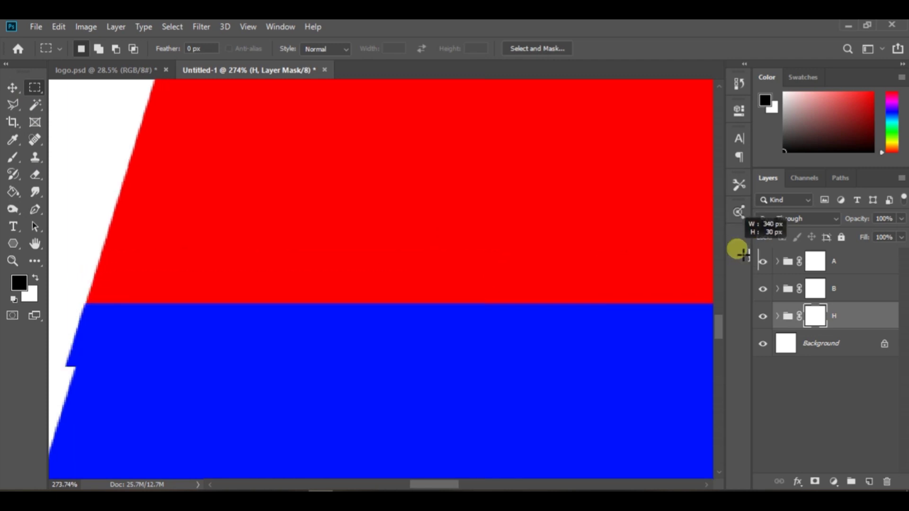
pyautogui.scroll(-3, 663, 282)
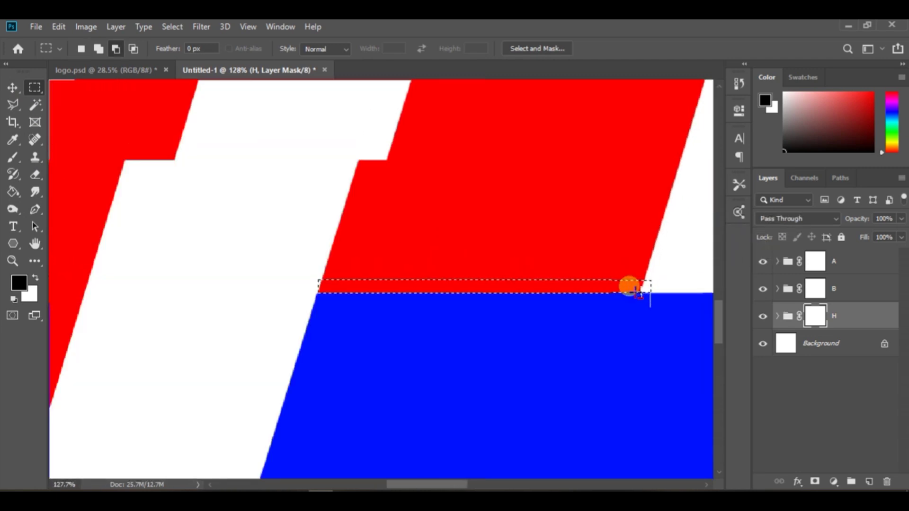
pyautogui.press('g')
pyautogui.scroll(-5, 269, 283)
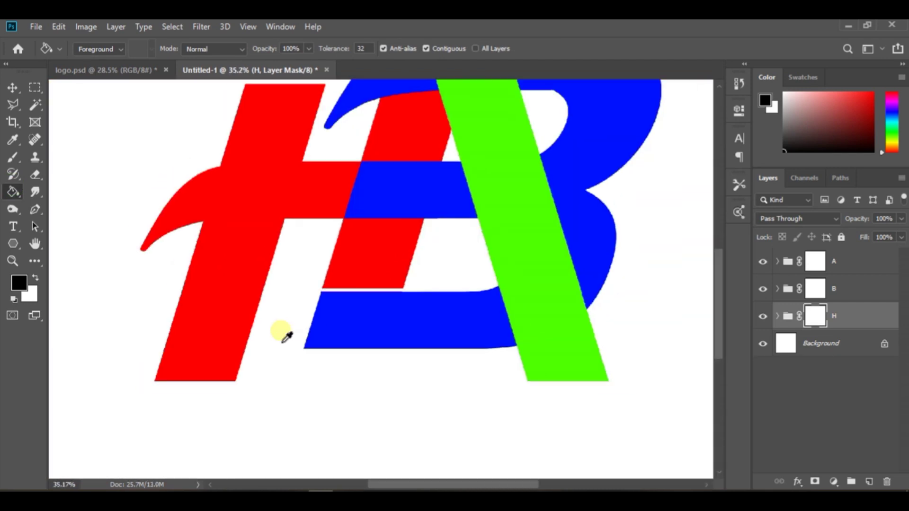
pyautogui.scroll(4, 280, 331)
pyautogui.scroll(-1, 385, 278)
pyautogui.scroll(5, 389, 283)
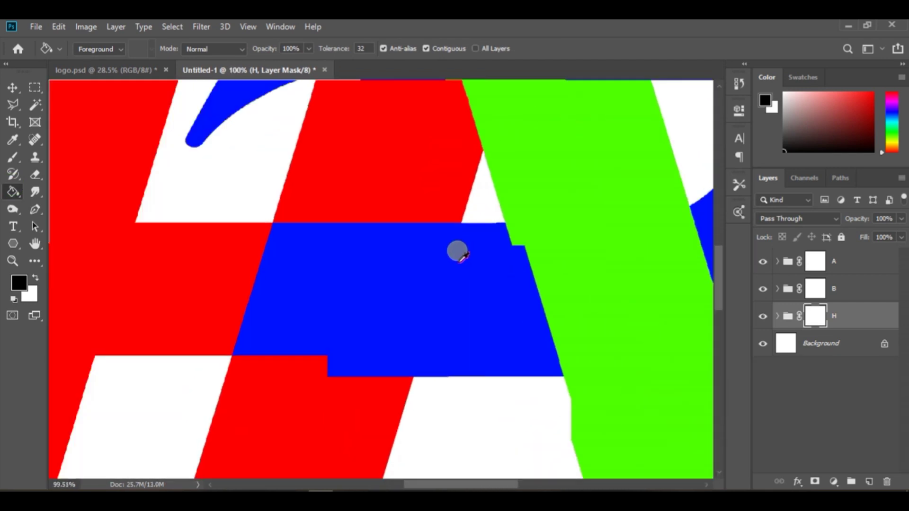
pyautogui.press('l')
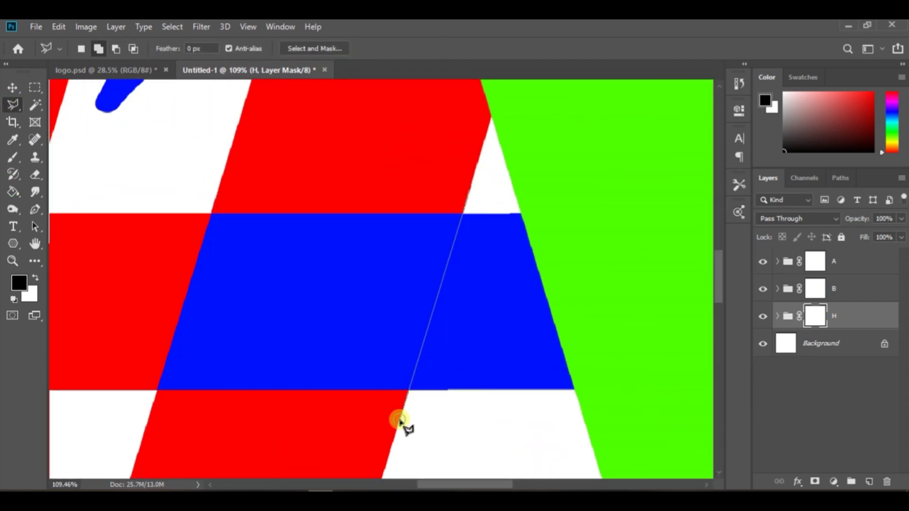
# Fill the B group's mask to hide the blue B inside the selection.
pyautogui.click(814, 288)
pyautogui.press('g')
pyautogui.click(349, 294)
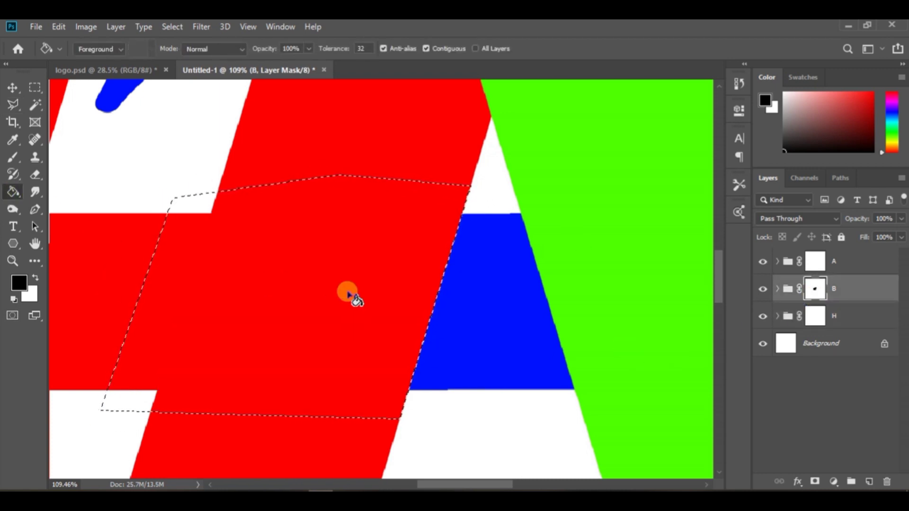
pyautogui.scroll(3, 481, 219)
pyautogui.scroll(2, 469, 202)
pyautogui.scroll(-3, 469, 203)
pyautogui.scroll(-2, 478, 186)
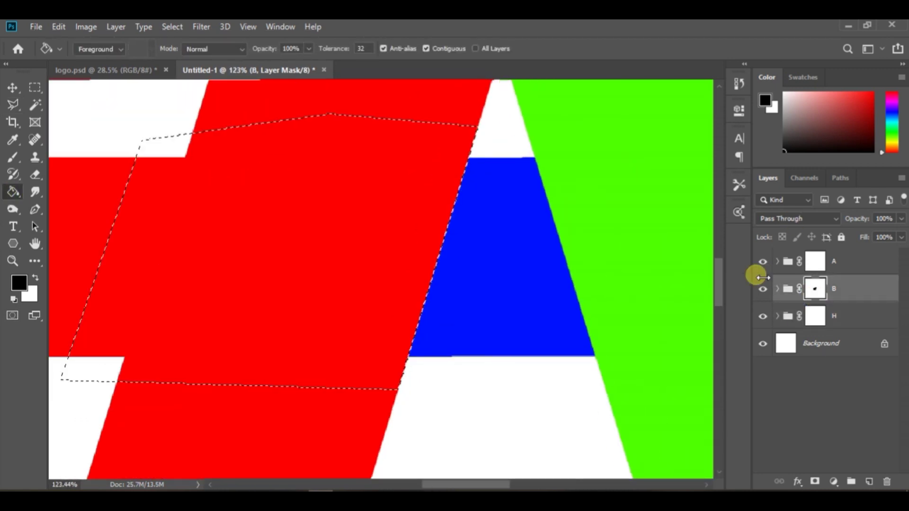
# Fill a new layer's selection with black and nudge it right at lowered opacity.
pyautogui.click(869, 481)
pyautogui.hotkey('alt', 'BackSpace')
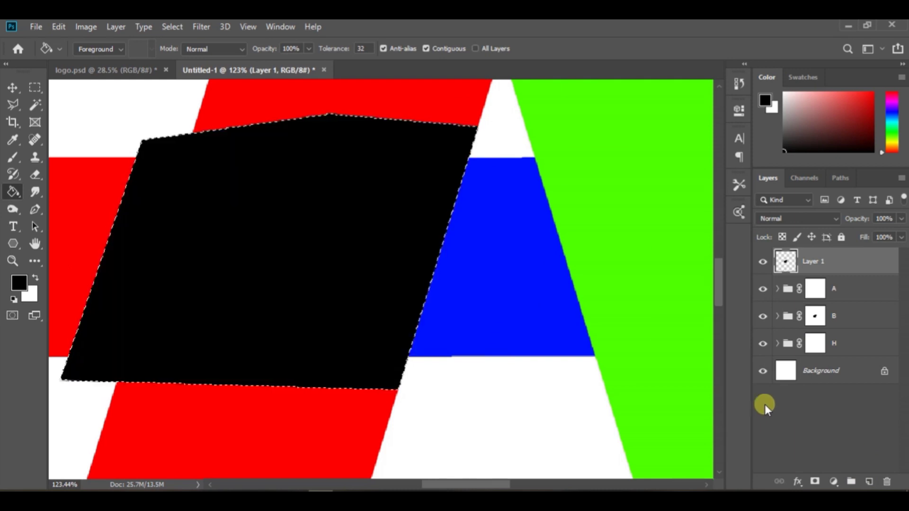
pyautogui.scroll(3, 473, 126)
pyautogui.scroll(3, 474, 126)
pyautogui.moveTo(866, 221); pyautogui.dragTo(852, 221)
pyautogui.press('v')
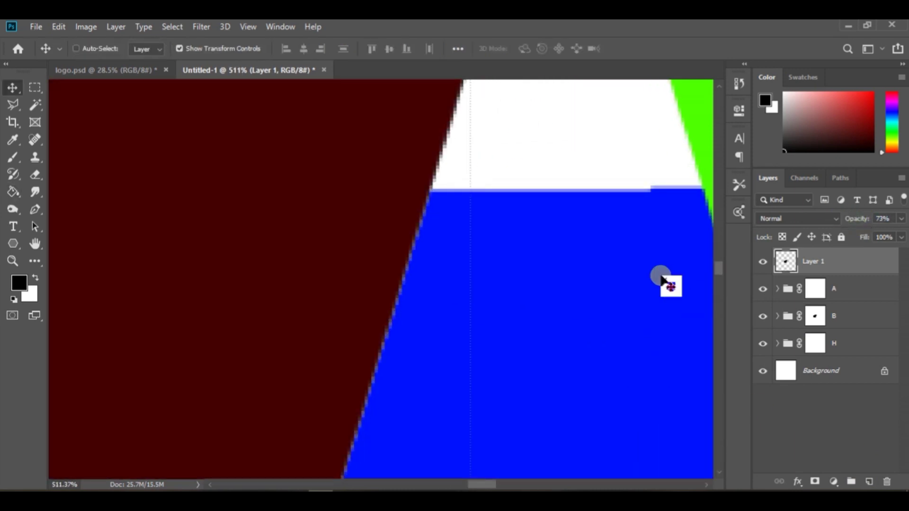
pyautogui.press('Right')
pyautogui.press('Right')
pyautogui.press('Right')
pyautogui.press('Right')
pyautogui.press('Right')
pyautogui.press('Right')
pyautogui.press('Right')
pyautogui.press('Right')
pyautogui.press('Right')
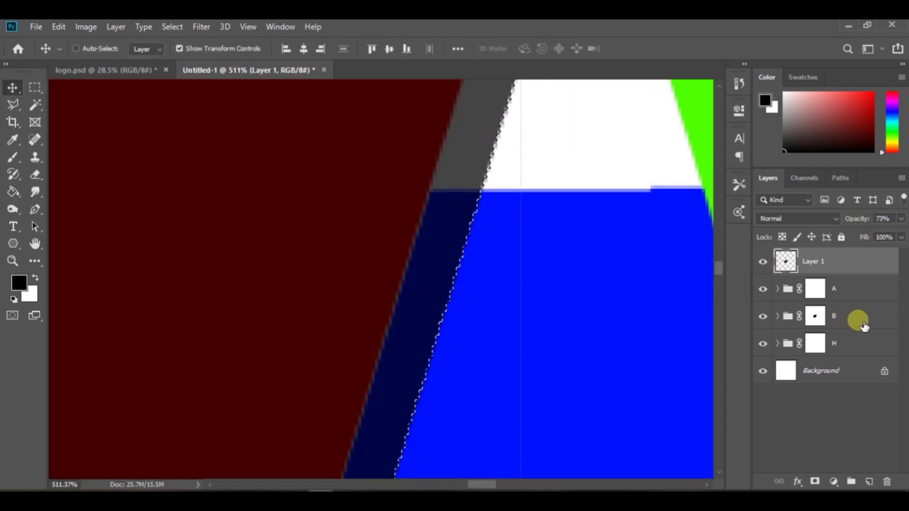
# Mask out the B under the selection and delete the temporary Layer 1.
pyautogui.click(862, 326)
pyautogui.hotkey('alt', 'BackSpace')
pyautogui.click(801, 257)
pyautogui.press('Delete')
pyautogui.hotkey('ctrl', '0')
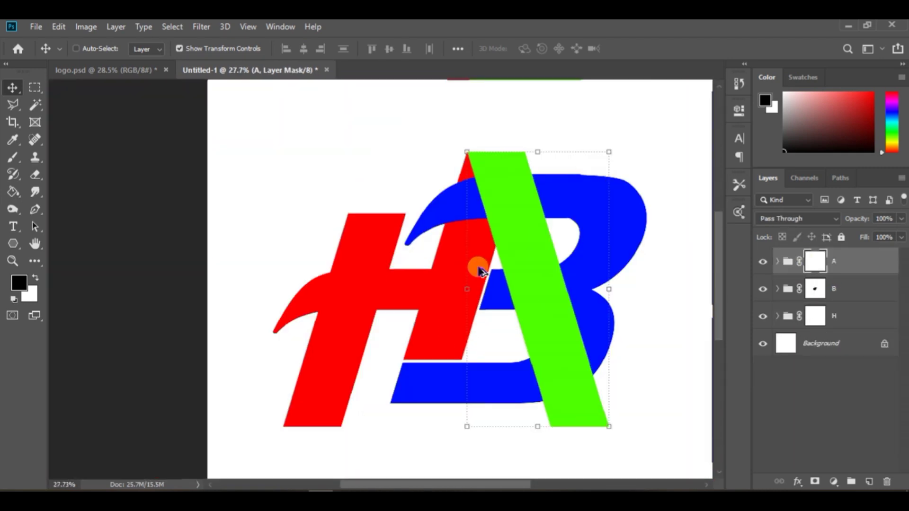
# Hide the green A group and expand the B group.
pyautogui.scroll(1, 479, 271)
pyautogui.click(762, 261)
pyautogui.scroll(2, 511, 248)
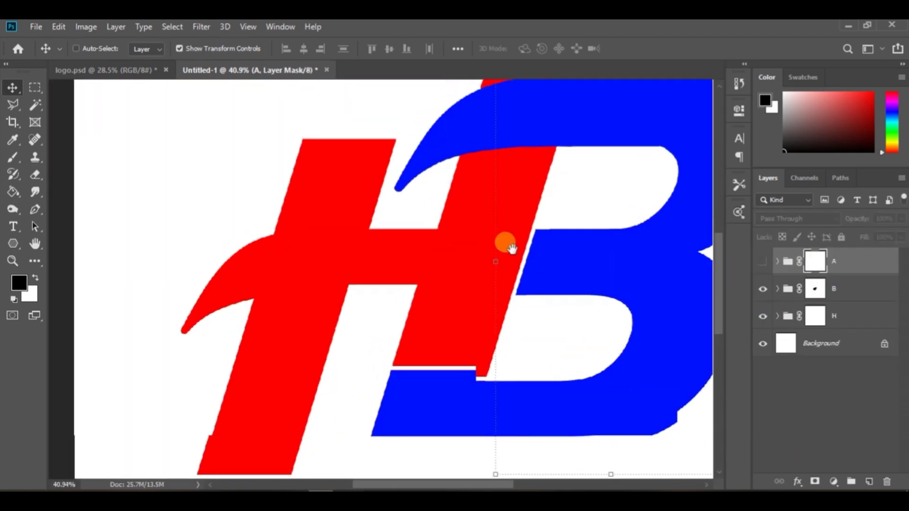
pyautogui.scroll(3, 511, 248)
pyautogui.scroll(2, 558, 192)
pyautogui.click(777, 288)
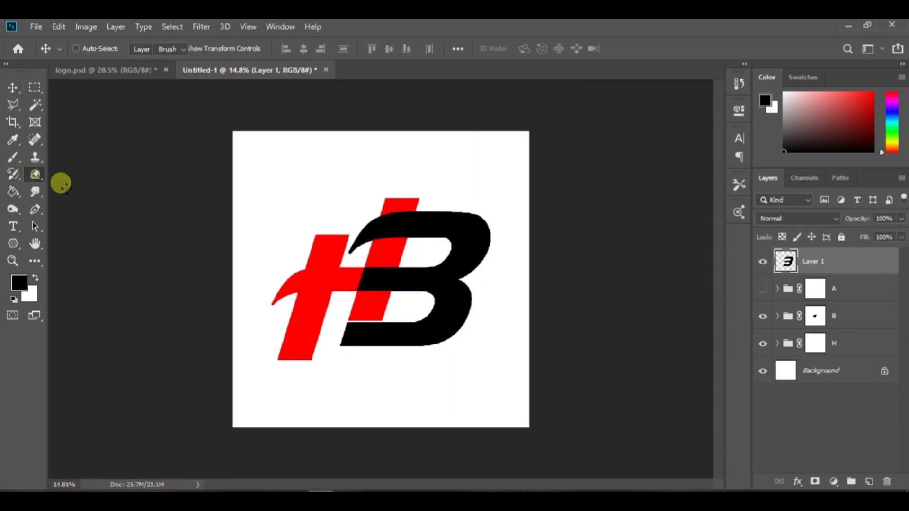
# Erase the black B copy down to its top swoosh, scale it to about 112% and nudge it down.
pyautogui.moveTo(350, 331); pyautogui.dragTo(496, 289)
pyautogui.scroll(5, 443, 276)
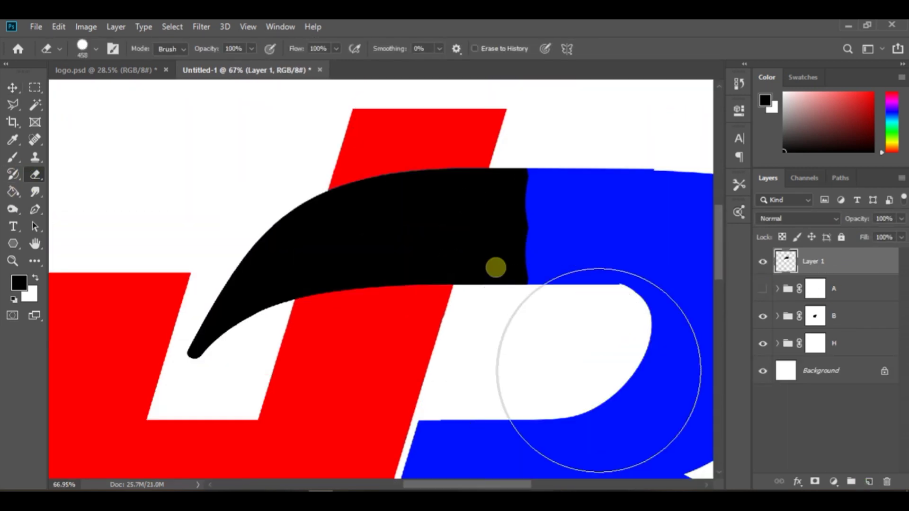
pyautogui.press('v')
pyautogui.moveTo(528, 360); pyautogui.dragTo(549, 286)
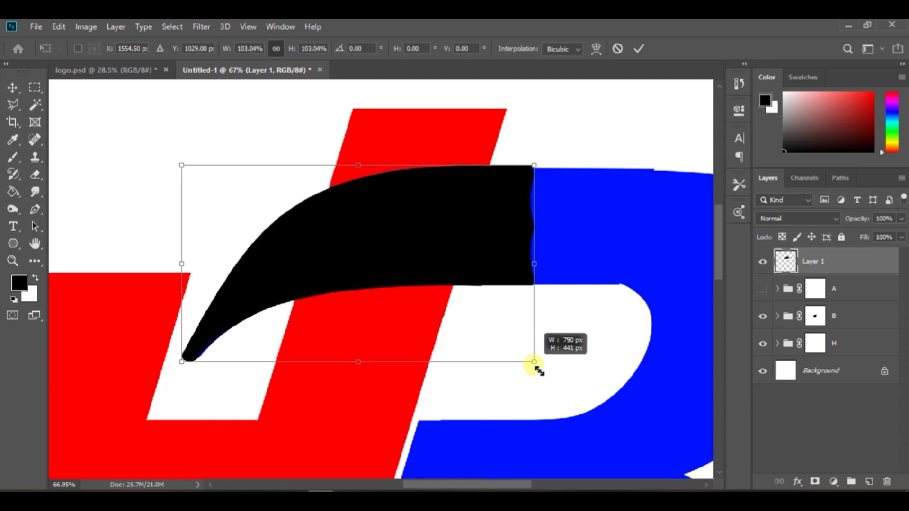
pyautogui.scroll(5, 549, 287)
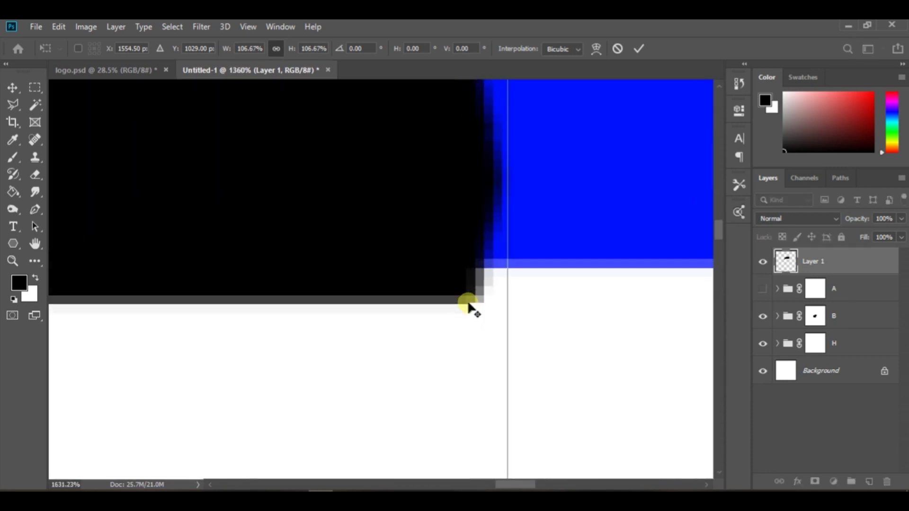
pyautogui.scroll(-5, 473, 279)
pyautogui.moveTo(549, 287)
pyautogui.mouseDown()
pyautogui.moveTo(529, 398)
pyautogui.moveTo(540, 406)
pyautogui.mouseUp()
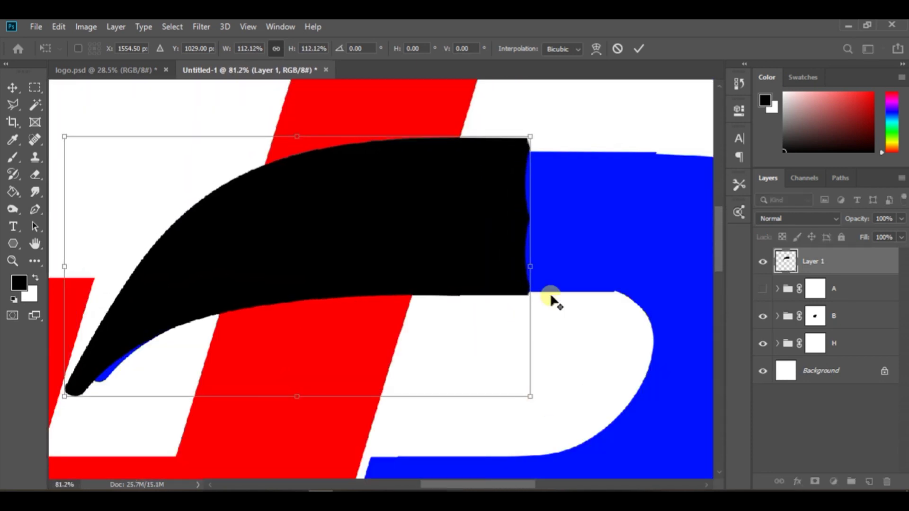
pyautogui.scroll(5, 552, 298)
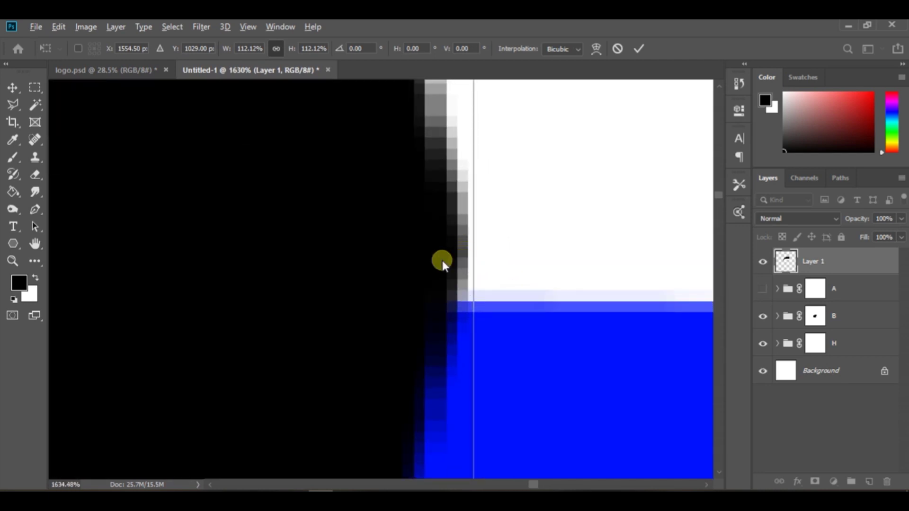
pyautogui.scroll(-5, 442, 263)
pyautogui.moveTo(408, 265); pyautogui.dragTo(416, 303)
pyautogui.scroll(-10, 428, 291)
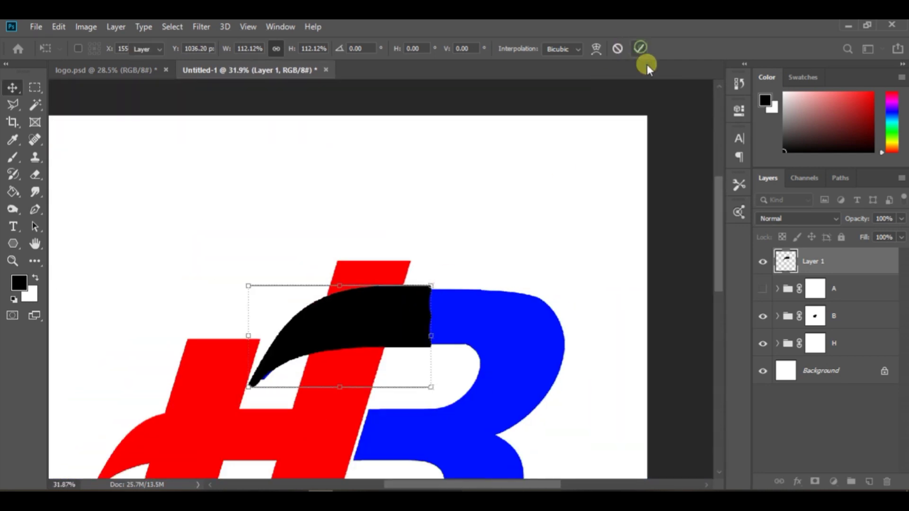
pyautogui.click(640, 48)
# Load the swoosh as a selection, hide its layer, and target the H group's mask.
pyautogui.keyDown('ctrl'); pyautogui.click(786, 261); pyautogui.keyUp('ctrl')
pyautogui.click(762, 261)
pyautogui.click(814, 343)
# Fill the swoosh selection black in the H's mask and clear the selection.
pyautogui.hotkey('alt', 'BackSpace')
pyautogui.hotkey('ctrl', 'd')
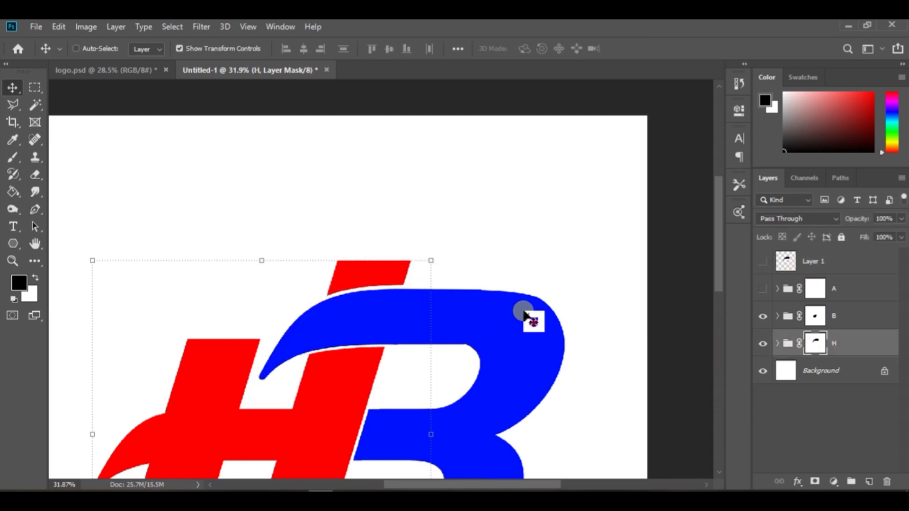
pyautogui.scroll(-3, 549, 318)
pyautogui.scroll(5, 442, 229)
pyautogui.scroll(-4, 527, 260)
pyautogui.click(846, 404)
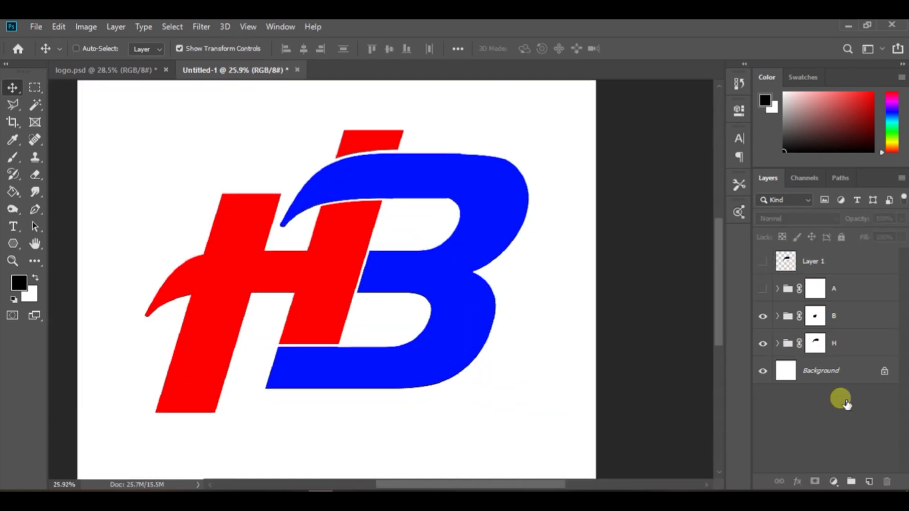
# Show the green A group again and delete the leftover Layer 1.
pyautogui.click(762, 294)
pyautogui.scroll(2, 468, 287)
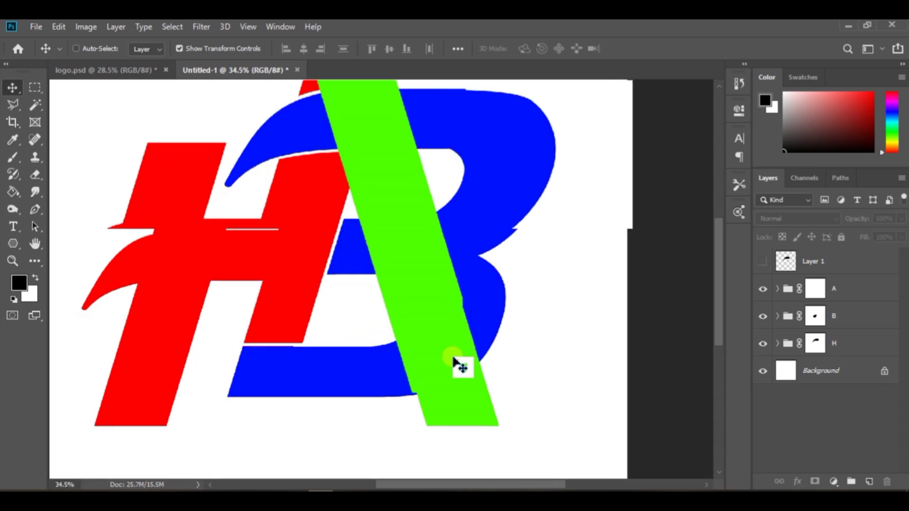
pyautogui.scroll(2, 458, 365)
pyautogui.click(805, 261)
pyautogui.press('Delete')
# Load the A bar as a selection, widen it to about 108%, and fill it black in the B's mask.
pyautogui.click(777, 261)
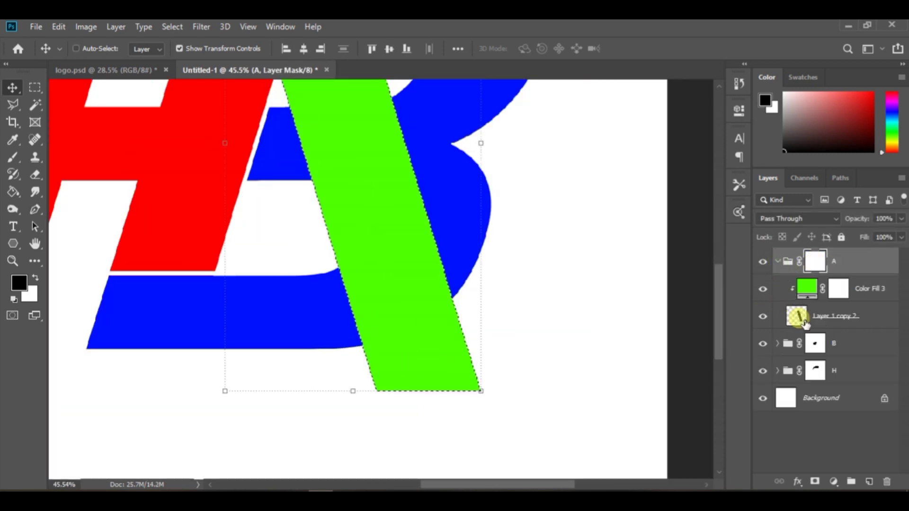
pyautogui.keyDown('ctrl'); pyautogui.click(796, 315); pyautogui.keyUp('ctrl')
pyautogui.click(763, 262)
pyautogui.click(814, 343)
pyautogui.scroll(-2, 442, 320)
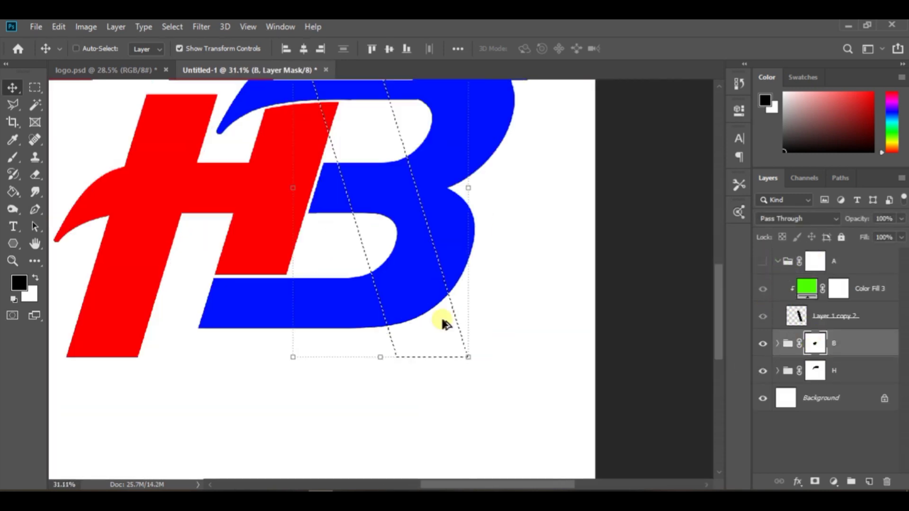
pyautogui.hotkey('ctrl', 't')
pyautogui.moveTo(471, 355); pyautogui.dragTo(492, 369)
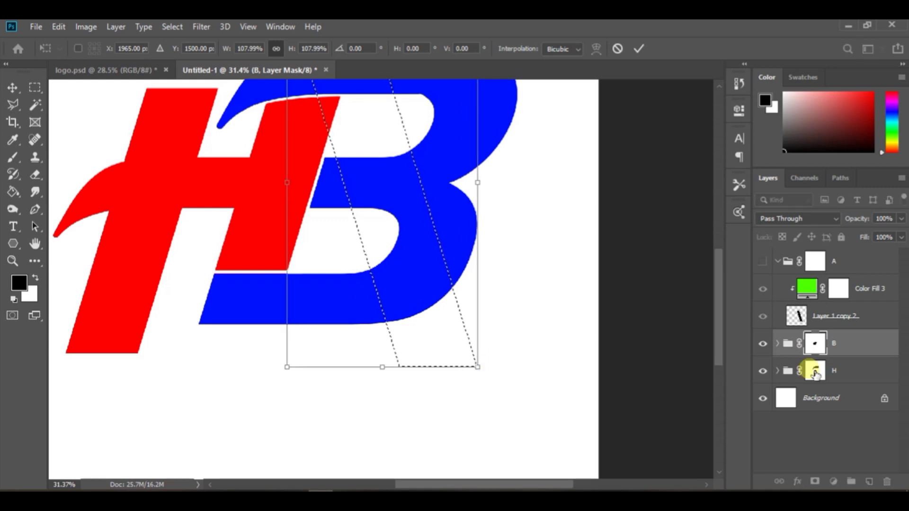
pyautogui.press('Return')
pyautogui.hotkey('alt', 'BackSpace')
# Show the green A group again and inspect the thin white gap along the A bar.
pyautogui.click(763, 261)
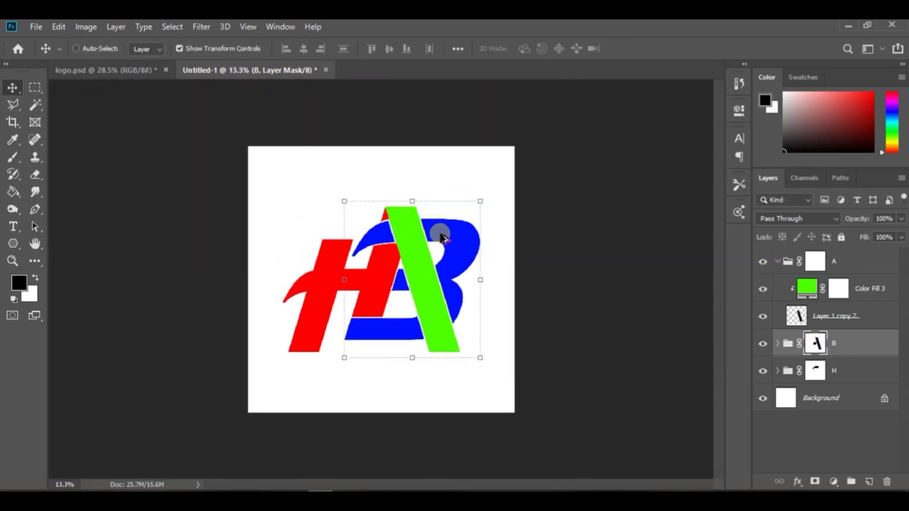
pyautogui.moveTo(436, 235); pyautogui.dragTo(471, 325)
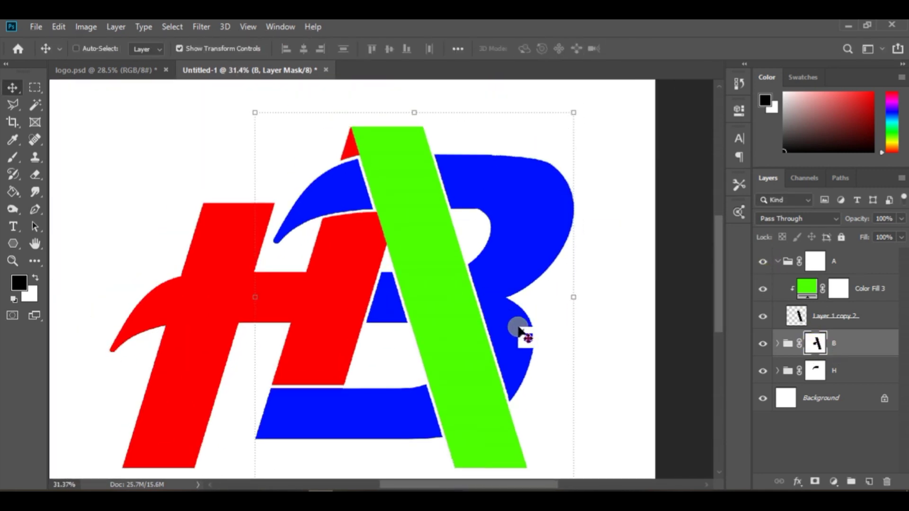
pyautogui.scroll(-2, 521, 331)
pyautogui.scroll(3, 464, 262)
pyautogui.scroll(2, 459, 253)
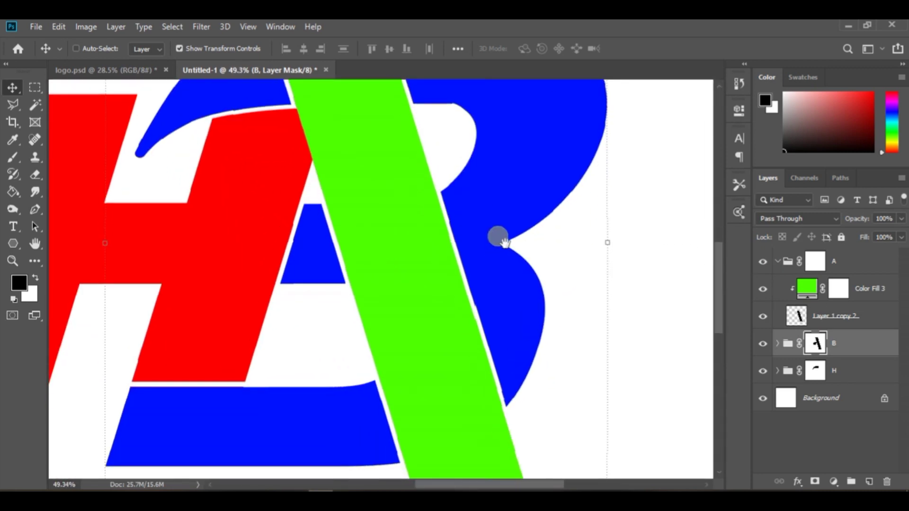
pyautogui.scroll(-1, 503, 241)
pyautogui.scroll(-3, 534, 314)
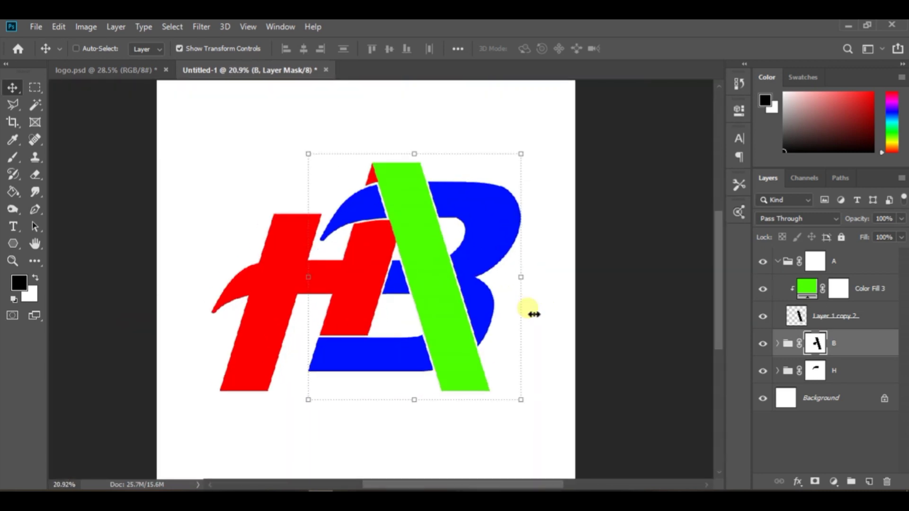
pyautogui.press('m')
pyautogui.scroll(2, 414, 210)
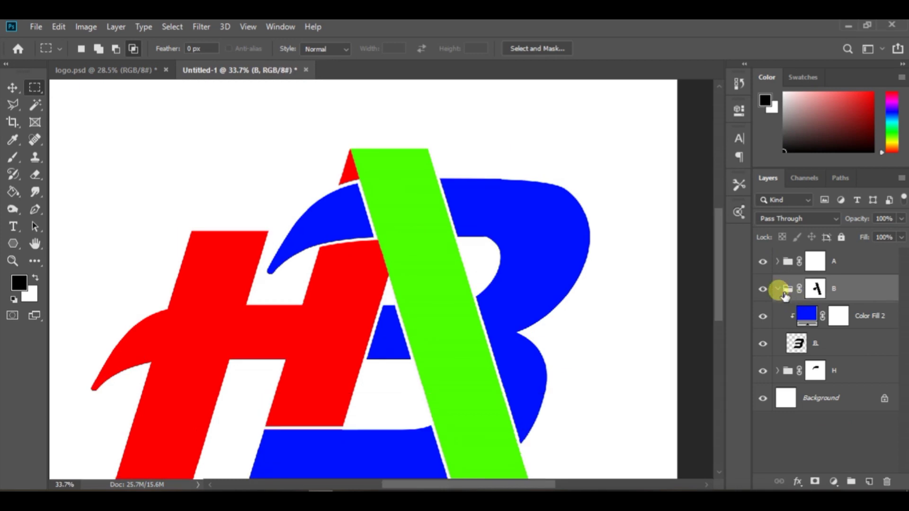
# Intersect the B selection with the swoosh above the A and hide the A bar there.
pyautogui.click(762, 288)
pyautogui.keyDown('ctrl'); pyautogui.click(805, 314); pyautogui.keyUp('ctrl')
pyautogui.click(777, 289)
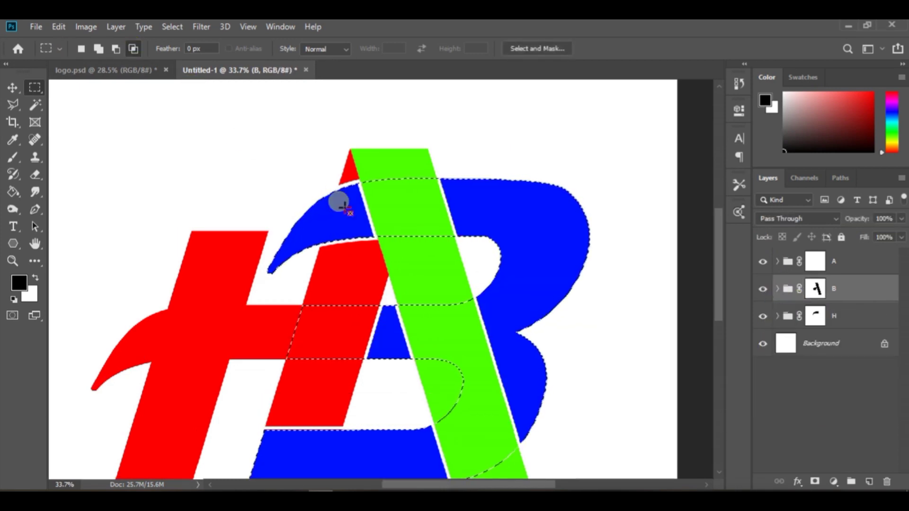
pyautogui.moveTo(341, 145); pyautogui.dragTo(472, 262)
pyautogui.click(814, 262)
pyautogui.click(13, 191)
pyautogui.click(448, 232)
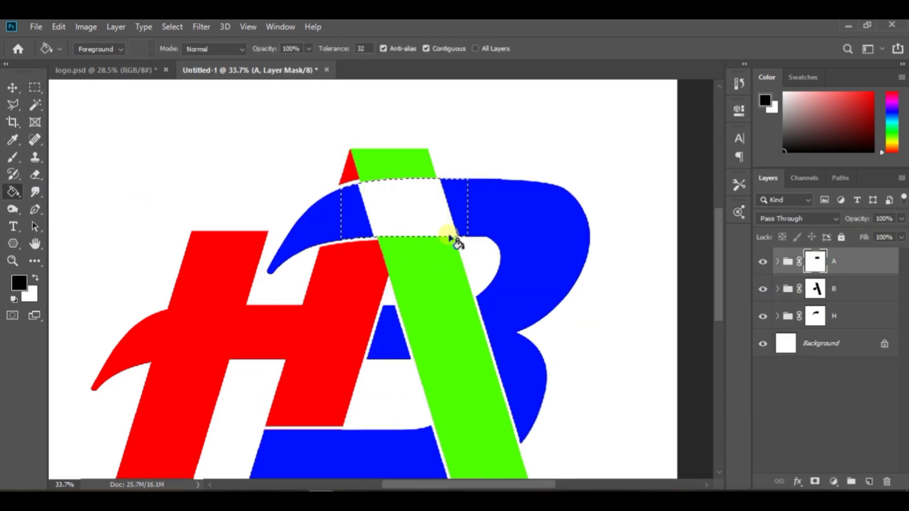
pyautogui.click(777, 289)
# Transform the selection and reveal the swoosh inside it on the B group's mask.
pyautogui.press('v')
pyautogui.hotkey('ctrl', 't')
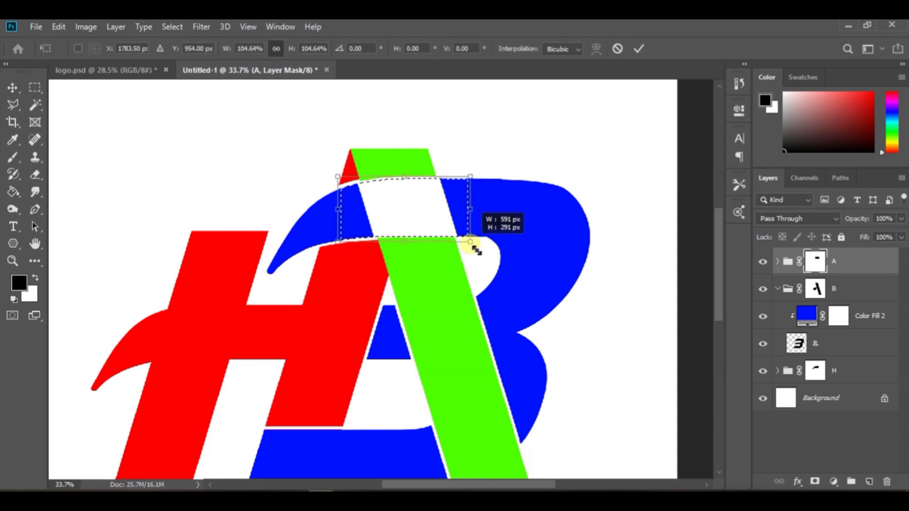
pyautogui.press('Return')
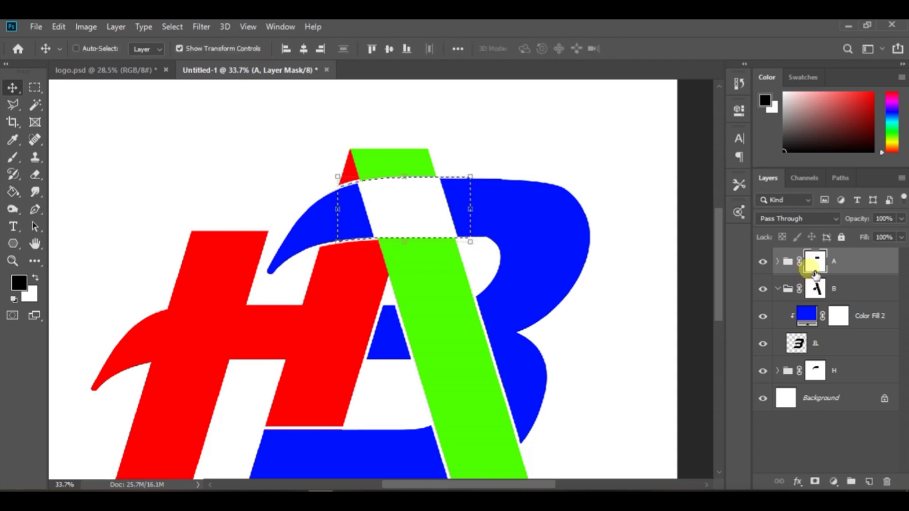
pyautogui.click(814, 289)
pyautogui.hotkey('ctrl', 'BackSpace')
pyautogui.hotkey('ctrl', 'd')
# Start a Polygonal Lasso selection along the swoosh's lower edge.
pyautogui.scroll(-3, 422, 268)
pyautogui.scroll(5, 469, 206)
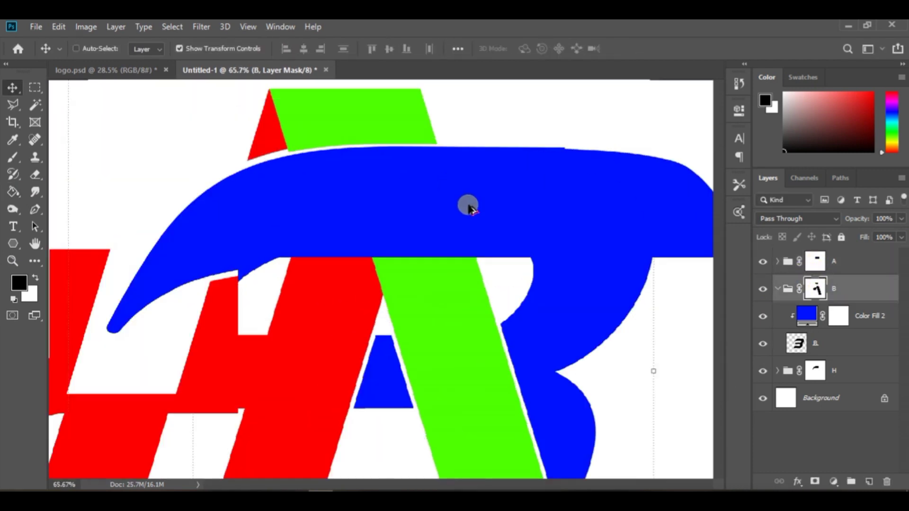
pyautogui.scroll(2, 469, 205)
pyautogui.scroll(3, 432, 290)
pyautogui.press('l')
pyautogui.click(293, 294)
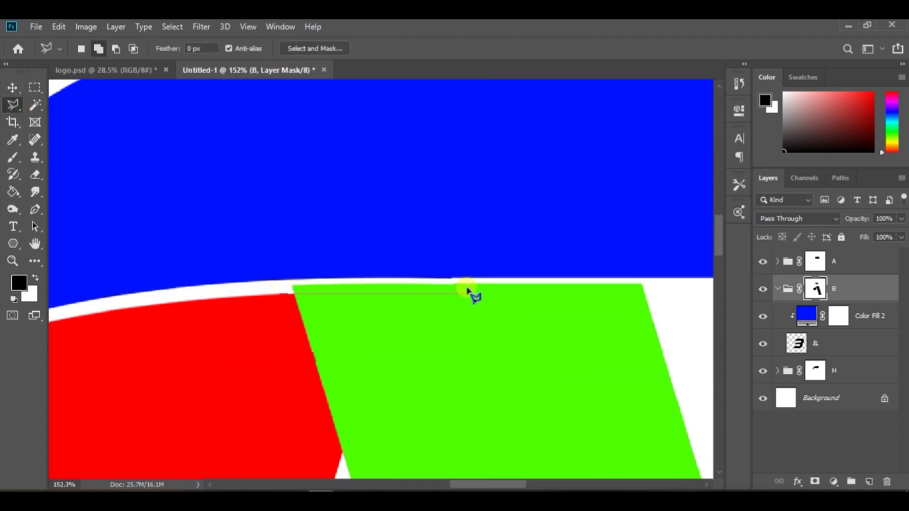
# Collapse the B group and target the H group's mask to tidy the gap.
pyautogui.click(815, 261)
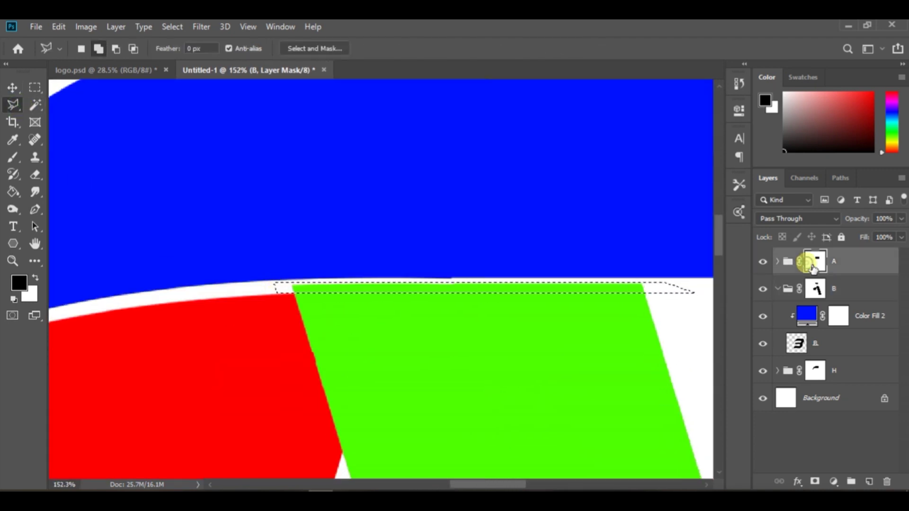
pyautogui.click(777, 289)
pyautogui.click(814, 316)
pyautogui.scroll(2, 256, 289)
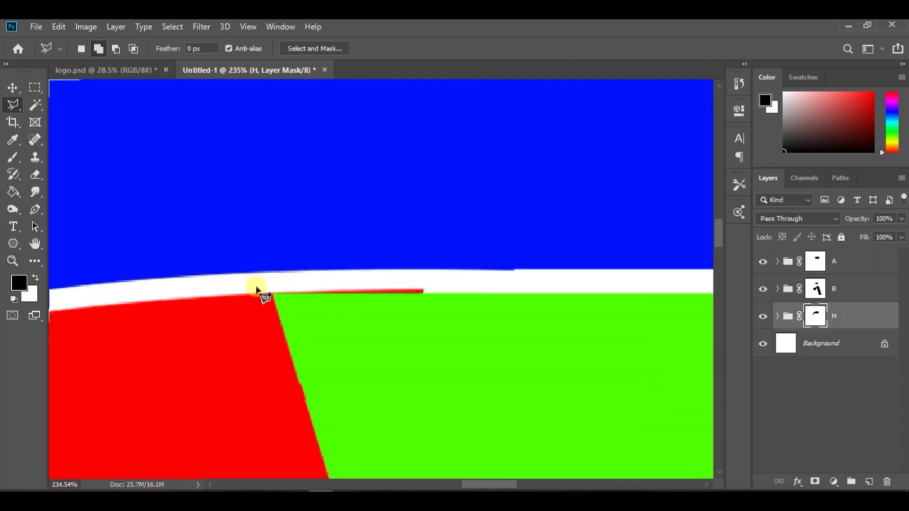
pyautogui.scroll(-3, 268, 286)
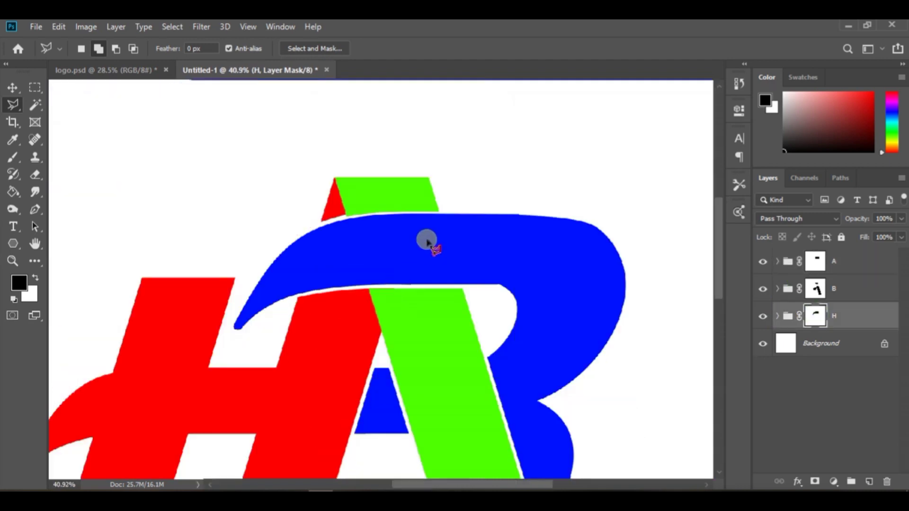
pyautogui.scroll(2, 432, 381)
pyautogui.scroll(2, 321, 347)
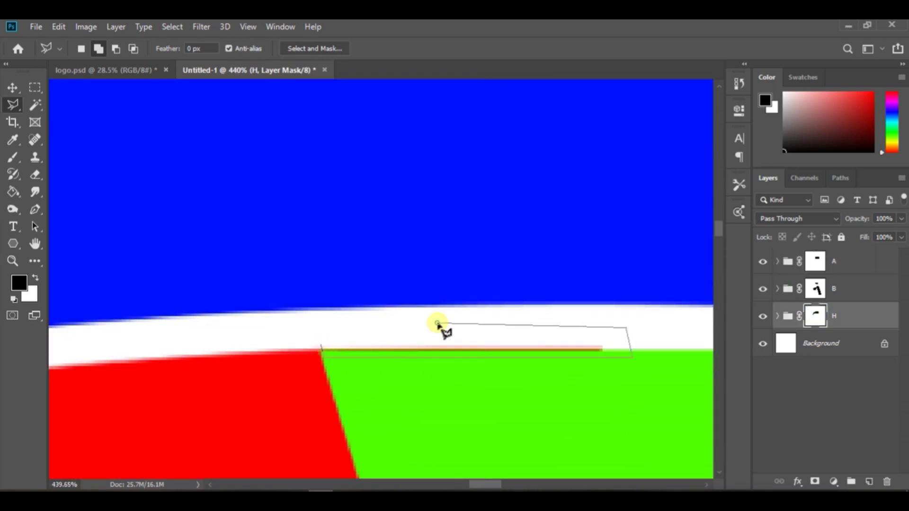
pyautogui.scroll(-3, 438, 325)
pyautogui.scroll(2, 420, 324)
pyautogui.scroll(-2, 243, 291)
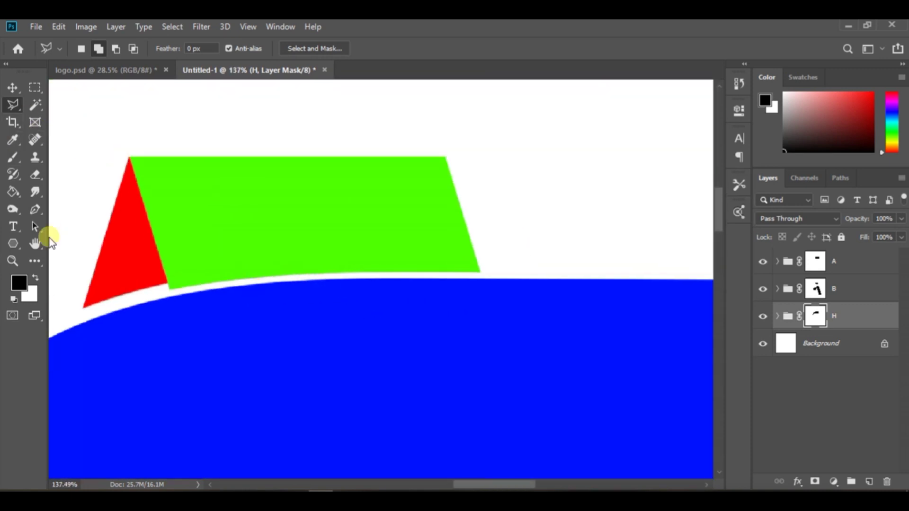
# Lower the A group's opacity and draw a curved Pen path along the B's edge.
pyautogui.press('p')
pyautogui.click(852, 265)
pyautogui.moveTo(856, 218); pyautogui.dragTo(840, 218)
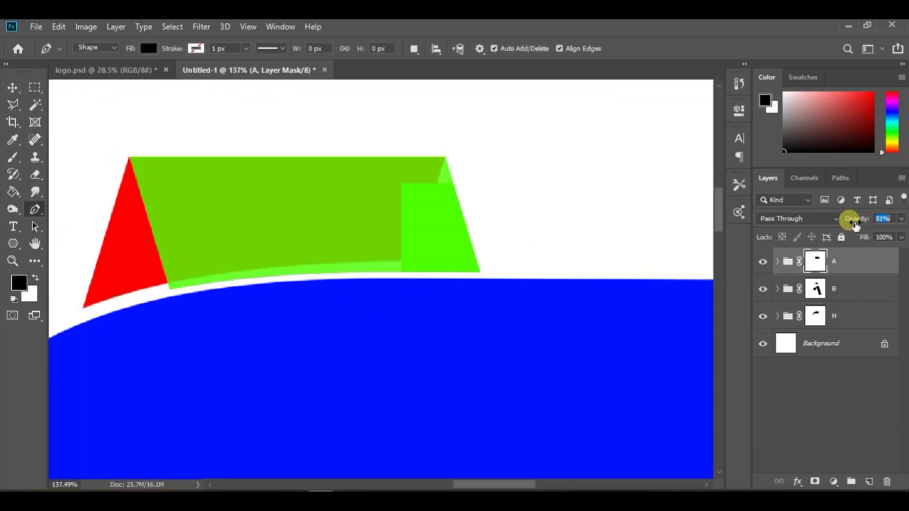
pyautogui.moveTo(415, 260); pyautogui.dragTo(438, 265)
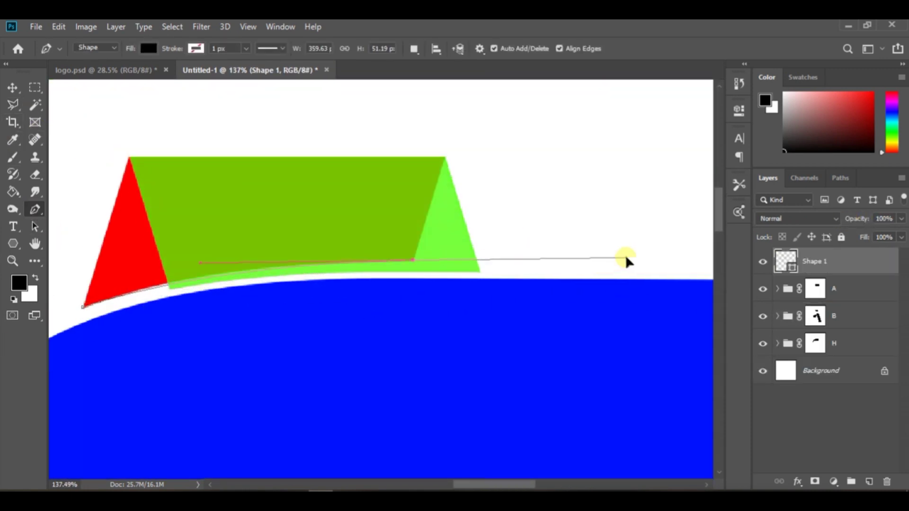
pyautogui.moveTo(564, 278); pyautogui.dragTo(554, 281)
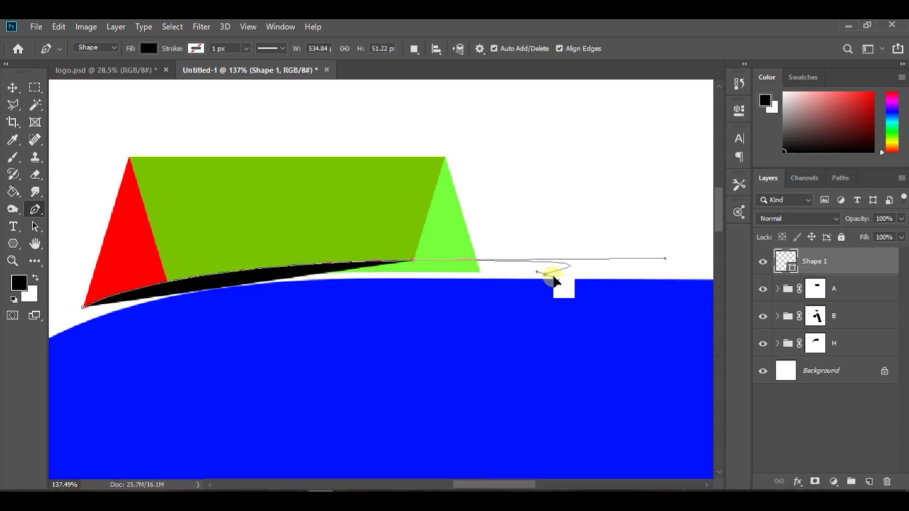
# Set the path's fill to none and convert the path into a selection.
pyautogui.click(148, 48)
pyautogui.click(85, 71)
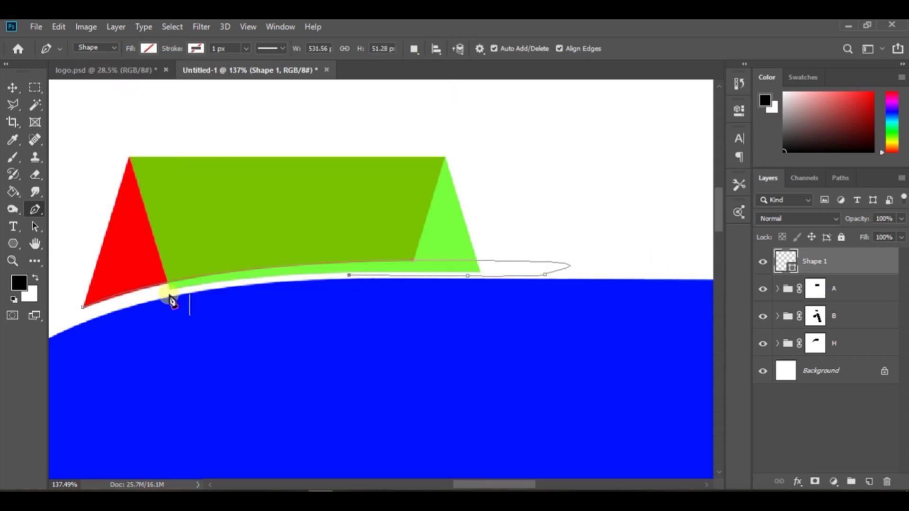
pyautogui.rightClick(222, 275)
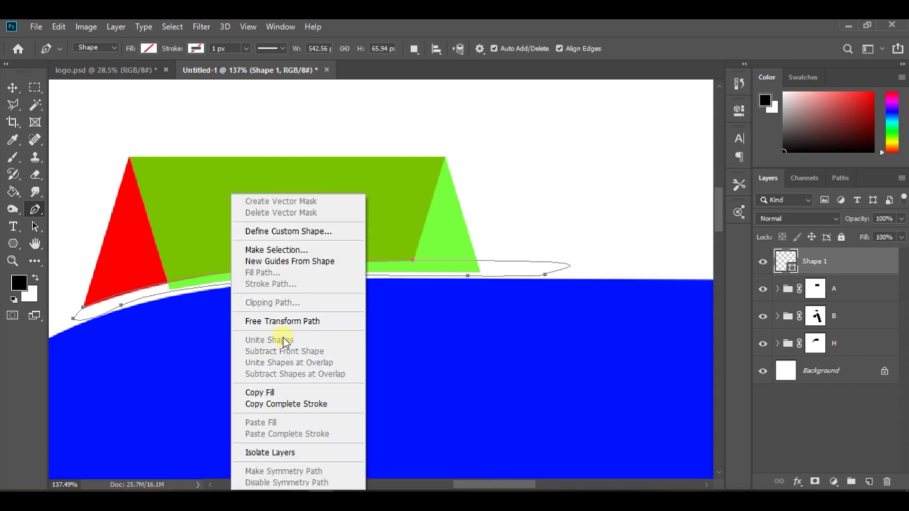
pyautogui.click(243, 251)
pyautogui.press('Return')
# Target the A group's mask, then the H group's mask, and fit the whole canvas in view.
pyautogui.click(815, 289)
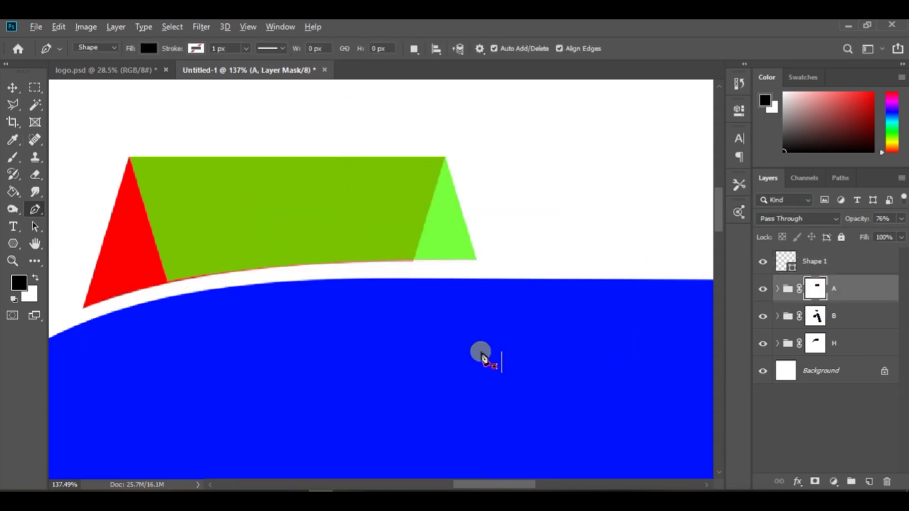
pyautogui.scroll(-3, 481, 354)
pyautogui.scroll(3, 420, 350)
pyautogui.scroll(2, 521, 356)
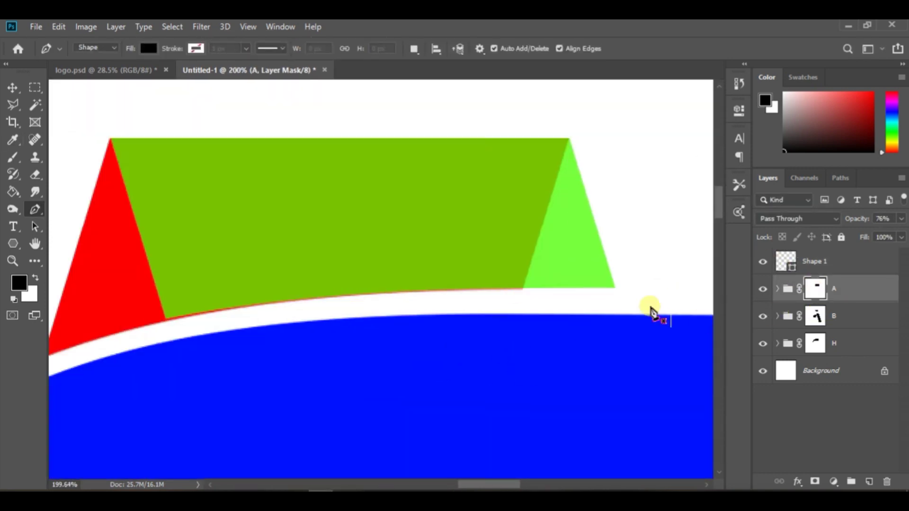
pyautogui.click(815, 343)
pyautogui.hotkey('ctrl', '0')
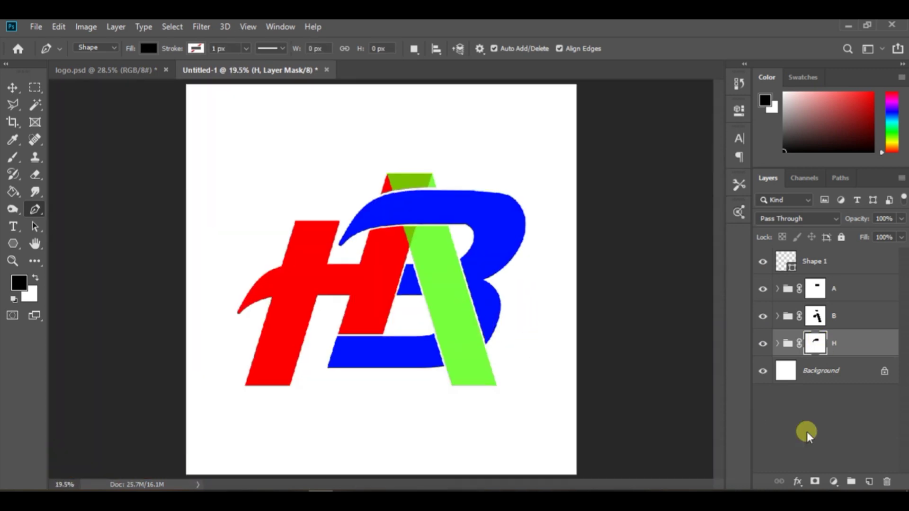
# Leave the H group's mask and select the B letter layer inside the expanded B group.
pyautogui.click(805, 433)
pyautogui.scroll(1, 527, 328)
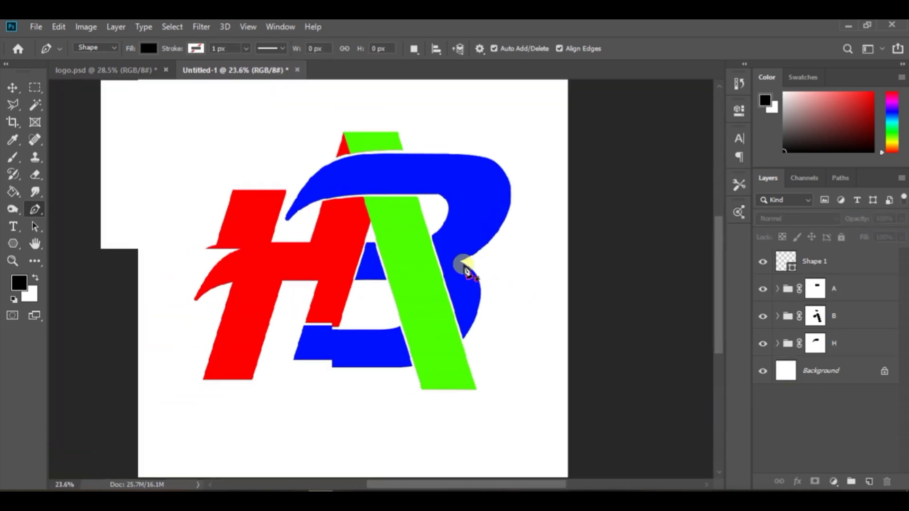
pyautogui.scroll(5, 466, 269)
pyautogui.scroll(-4, 428, 325)
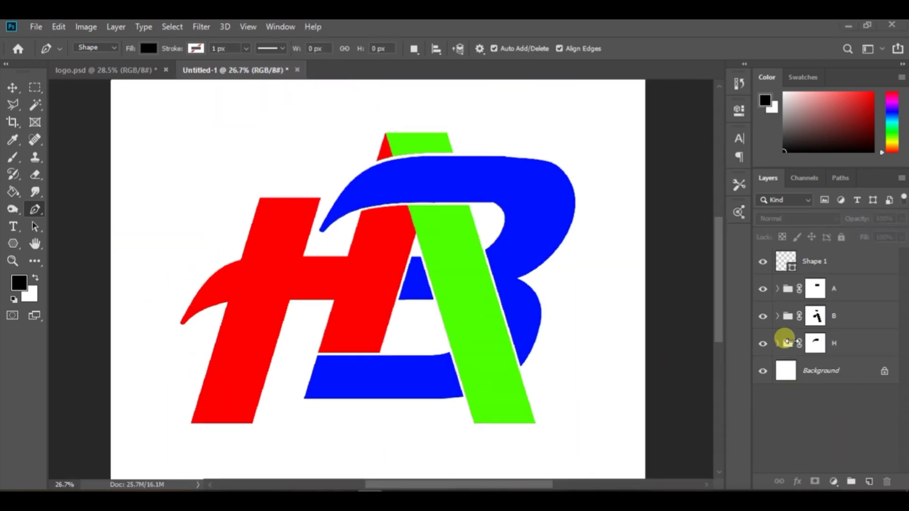
pyautogui.click(777, 316)
pyautogui.click(805, 372)
# Copy the B's bottom bar onto its own layer and slide it left beneath the H.
pyautogui.press('m')
pyautogui.moveTo(297, 335); pyautogui.dragTo(312, 348)
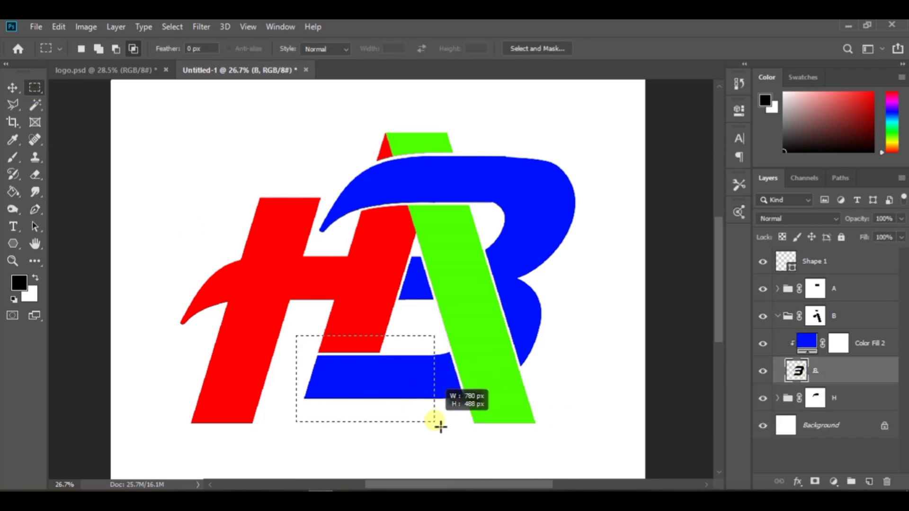
pyautogui.moveTo(439, 429); pyautogui.dragTo(434, 424)
pyautogui.hotkey('ctrl', 'j')
pyautogui.press('v')
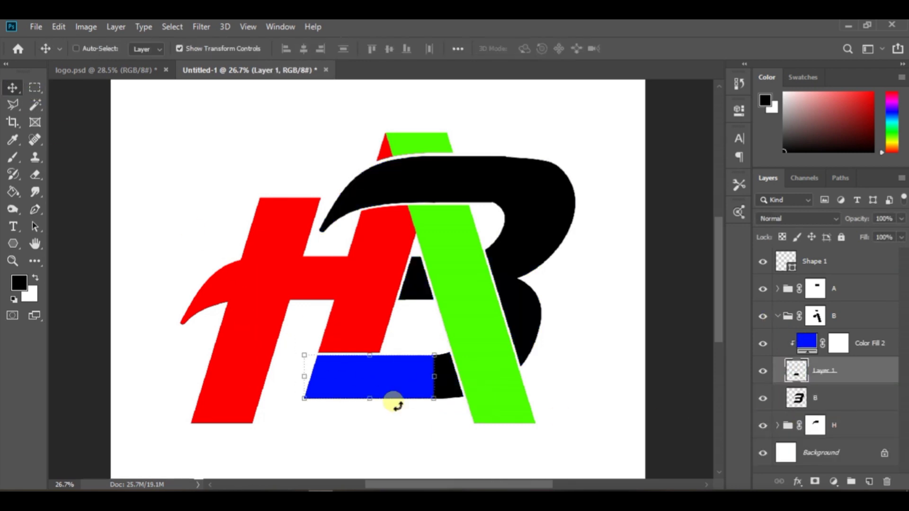
pyautogui.moveTo(381, 391)
pyautogui.mouseDown()
pyautogui.moveTo(263, 391)
pyautogui.moveTo(304, 388)
pyautogui.mouseUp()
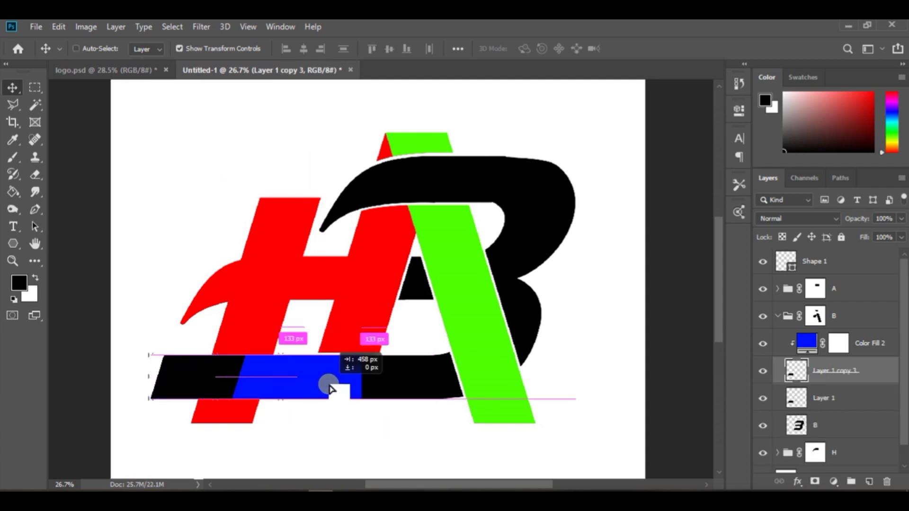
pyautogui.scroll(-1, 848, 405)
# Merge the bar pieces into the B and re-clip the blue Color Fill to the merged layer.
pyautogui.rightClick(824, 399)
pyautogui.rightClick(848, 322)
pyautogui.click(720, 296)
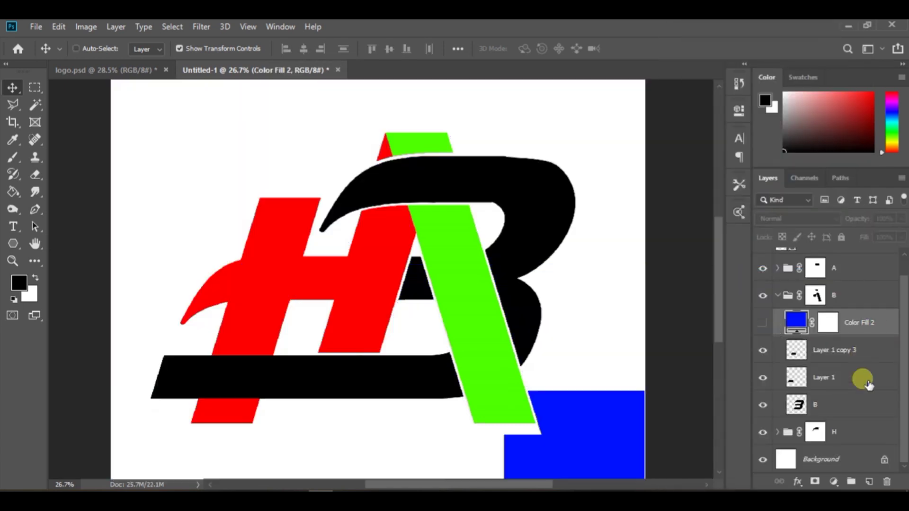
pyautogui.rightClick(869, 384)
pyautogui.click(850, 405)
pyautogui.rightClick(852, 343)
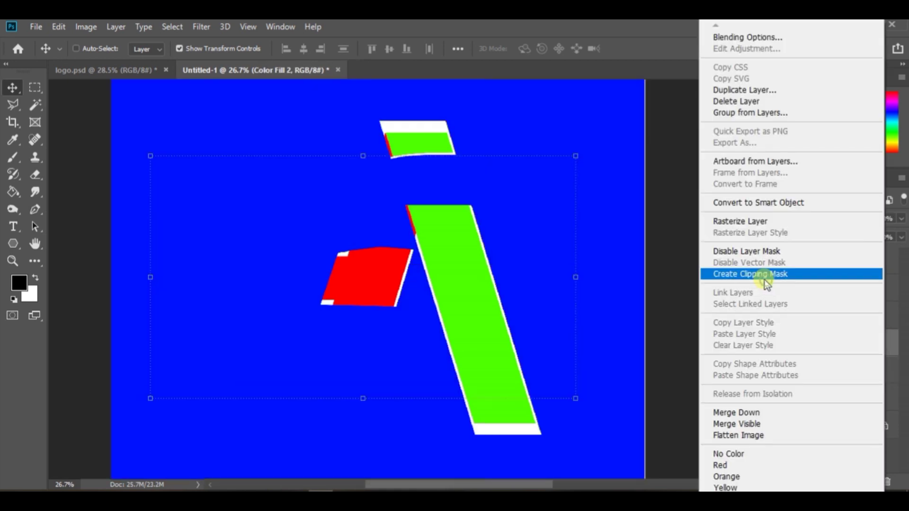
pyautogui.click(769, 271)
pyautogui.scroll(3, 432, 416)
pyautogui.scroll(-2, 424, 367)
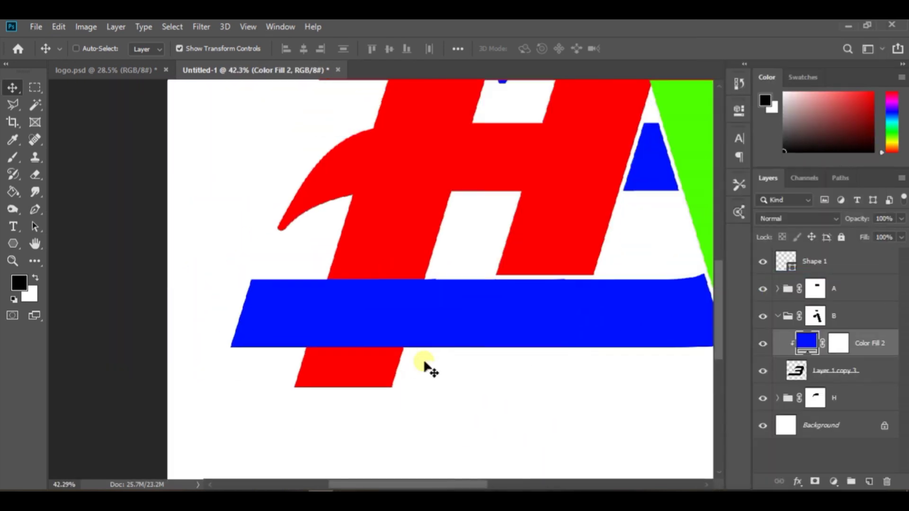
pyautogui.scroll(-1, 432, 358)
# Delete the leftover Shape 1 path layer.
pyautogui.click(777, 316)
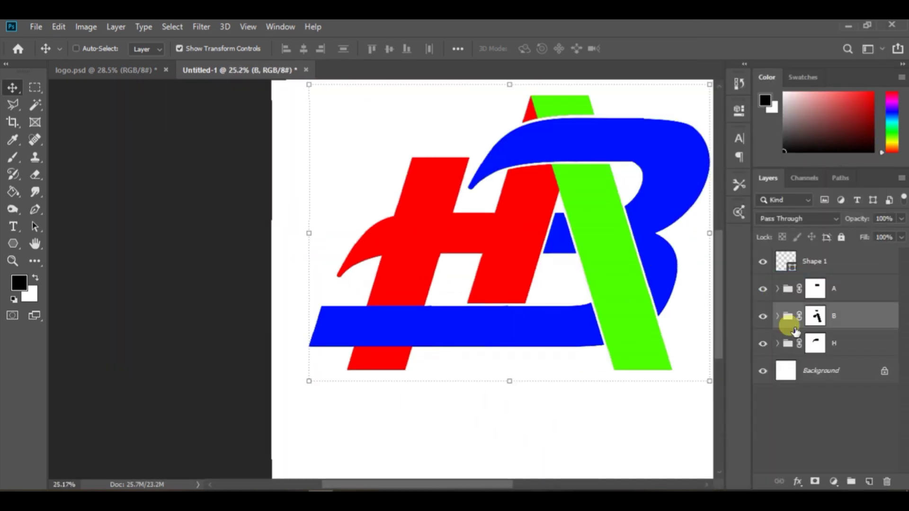
pyautogui.click(781, 260)
pyautogui.press('Delete')
pyautogui.scroll(2, 293, 360)
pyautogui.scroll(3, 478, 332)
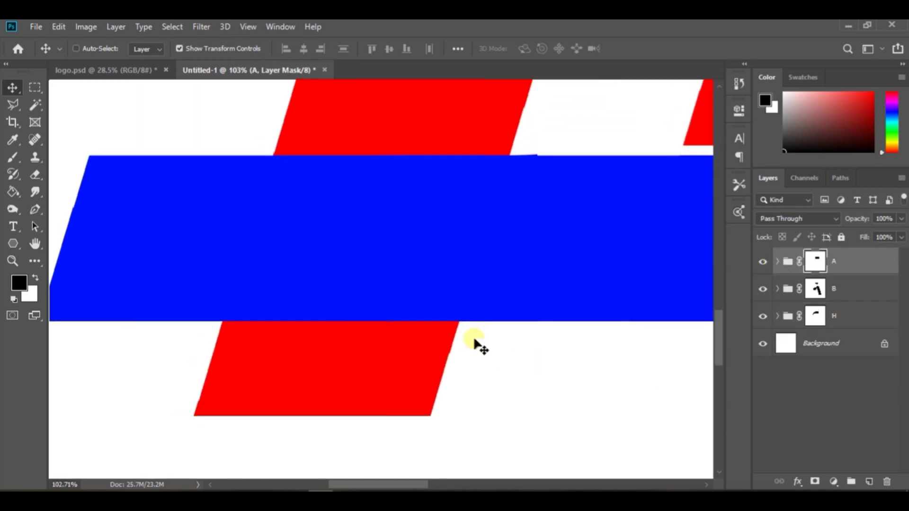
# Select the H's lower-left leg, enlarge it slightly, and cut it from the B's bar.
pyautogui.press('m')
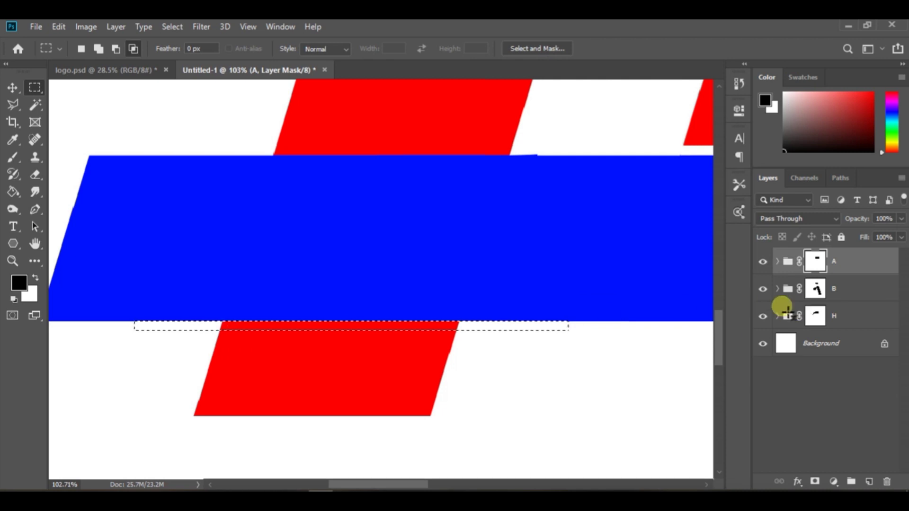
pyautogui.scroll(-3, 572, 324)
pyautogui.scroll(-3, 251, 371)
pyautogui.scroll(2, 252, 371)
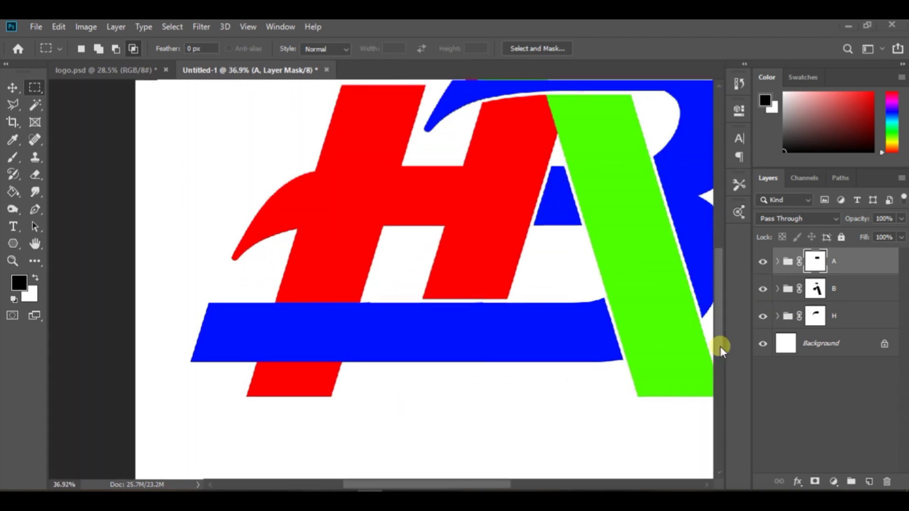
pyautogui.moveTo(803, 335); pyautogui.dragTo(803, 383)
pyautogui.click(777, 316)
pyautogui.click(815, 288)
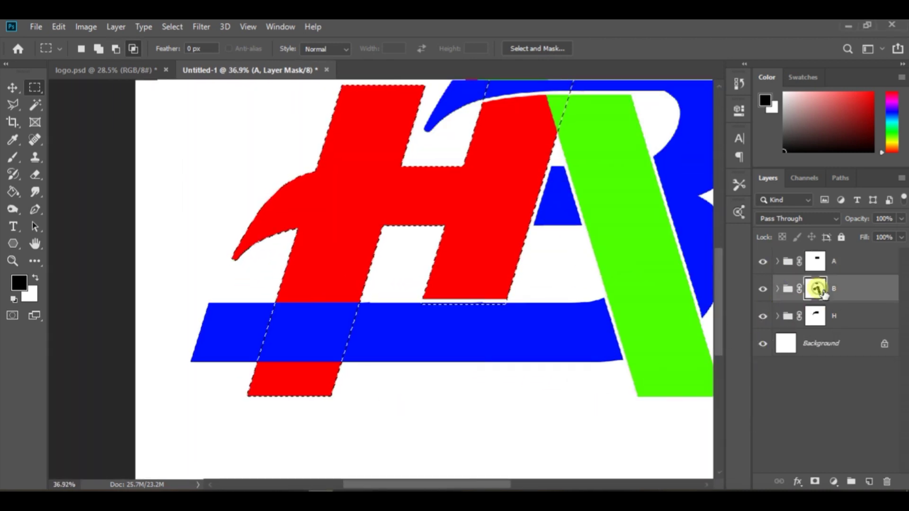
pyautogui.moveTo(239, 273)
pyautogui.mouseDown()
pyautogui.moveTo(361, 422)
pyautogui.moveTo(374, 423)
pyautogui.moveTo(372, 400)
pyautogui.mouseUp()
pyautogui.hotkey('ctrl', 't')
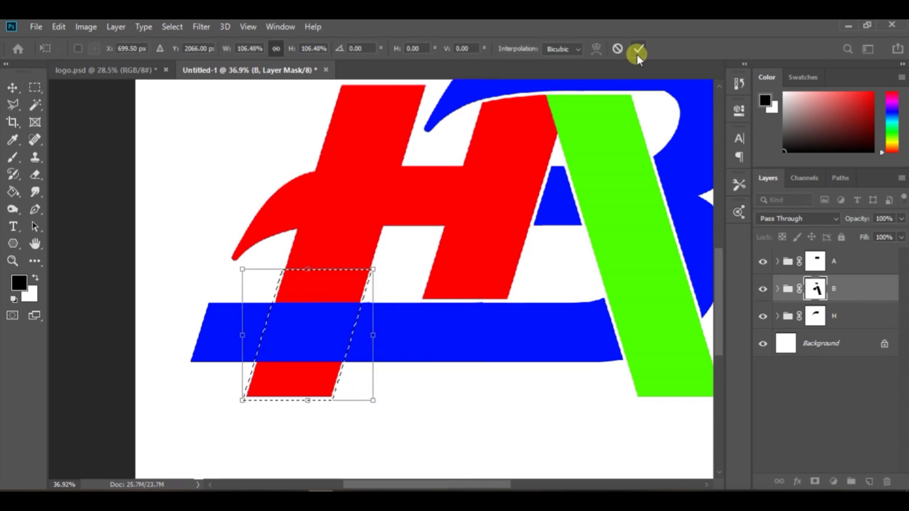
pyautogui.click(637, 54)
pyautogui.click(815, 290)
# Delete the H's red Color Fill and toggle group visibility to check the black monogram.
pyautogui.scroll(-2, 556, 420)
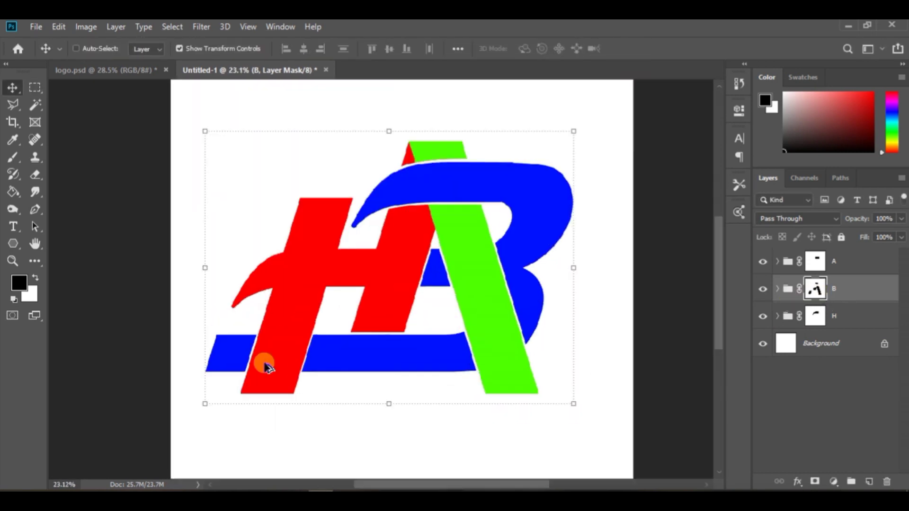
pyautogui.scroll(5, 260, 364)
pyautogui.scroll(4, 319, 376)
pyautogui.scroll(2, 415, 385)
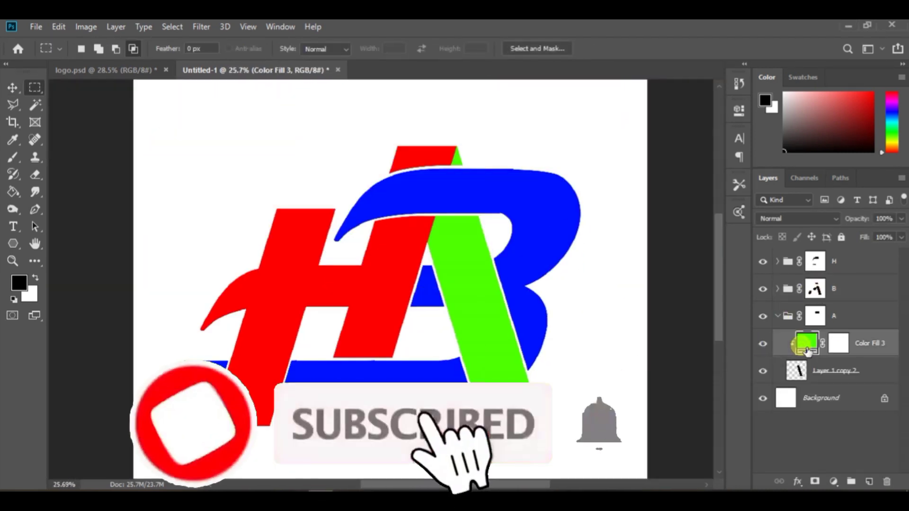
pyautogui.press('Delete')
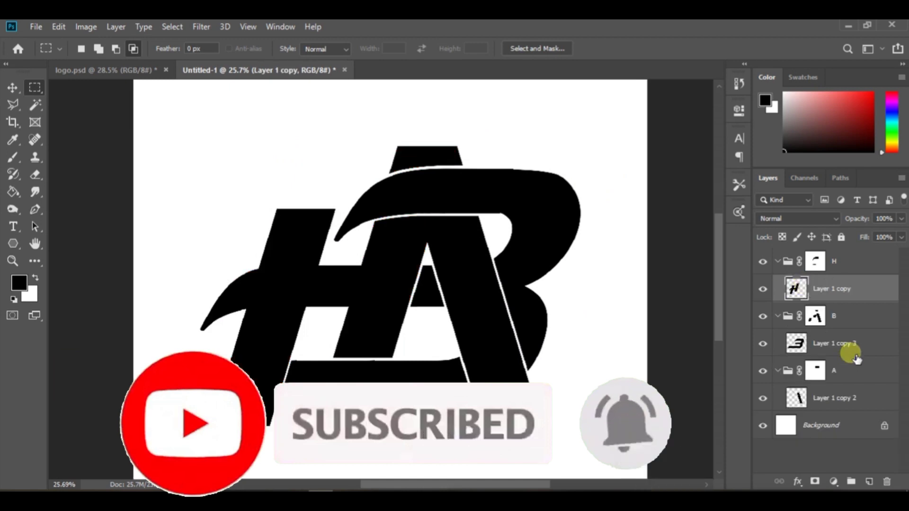
pyautogui.keyDown('alt'); pyautogui.click(762, 398); pyautogui.keyUp('alt')
pyautogui.click(763, 289)
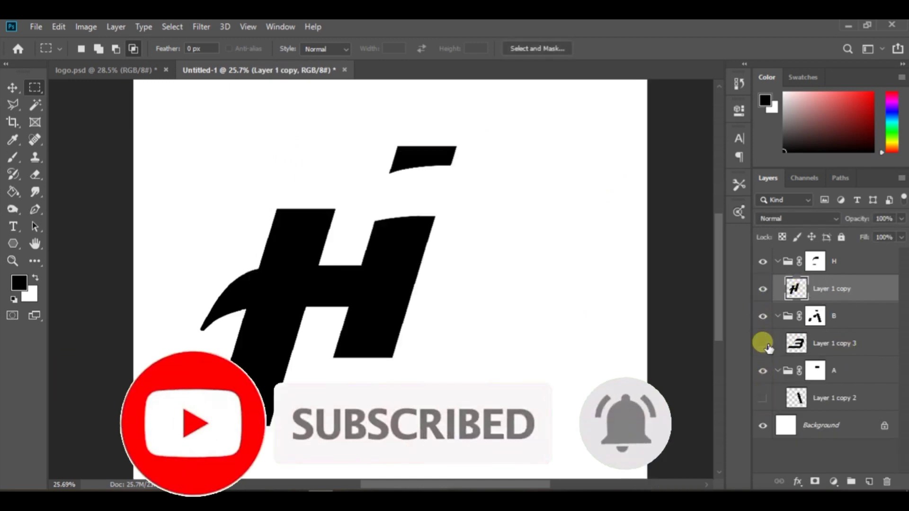
pyautogui.click(762, 315)
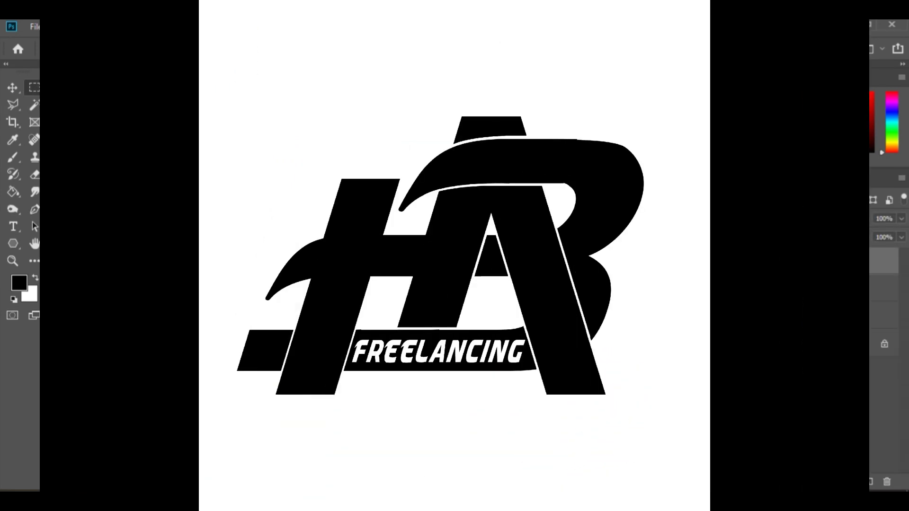